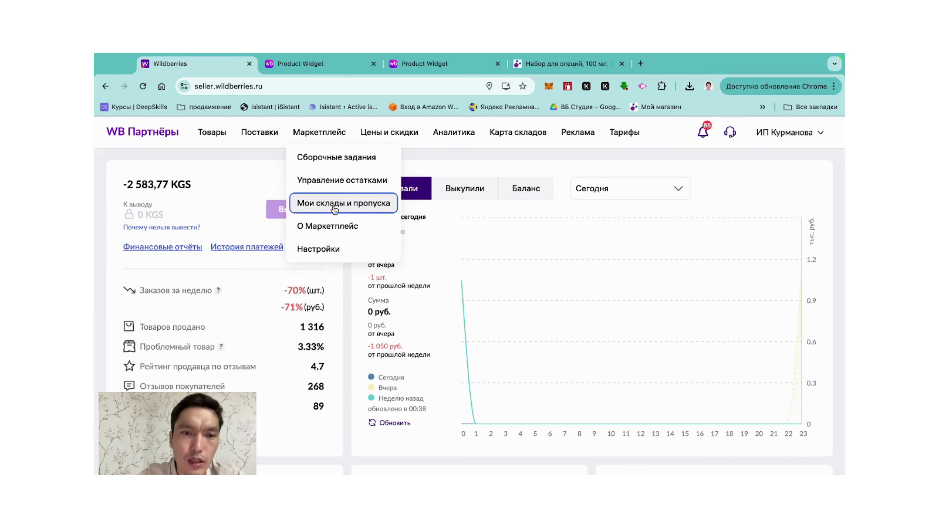
# - Delete the existing seller warehouse "Бишкек ск" from the seller warehouses and confirm the removal
pyautogui.click(333, 207)
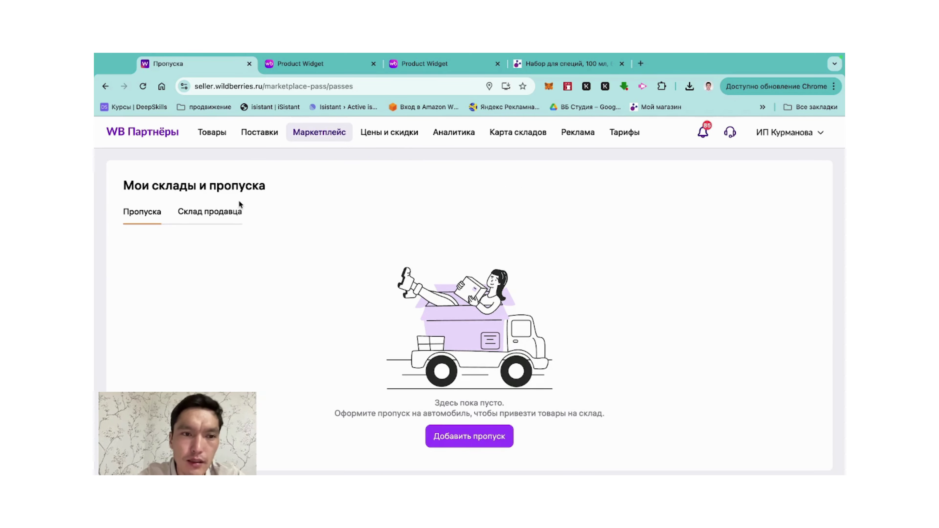
pyautogui.click(228, 212)
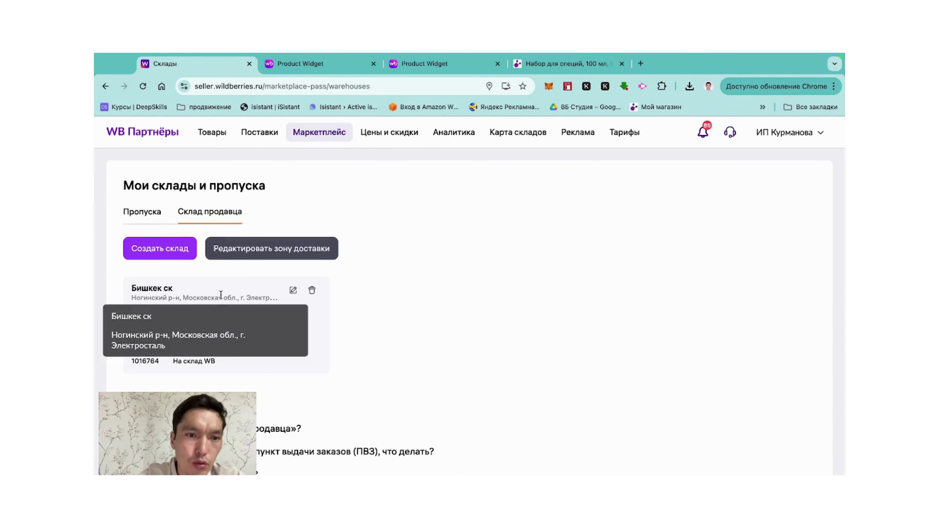
pyautogui.click(312, 291)
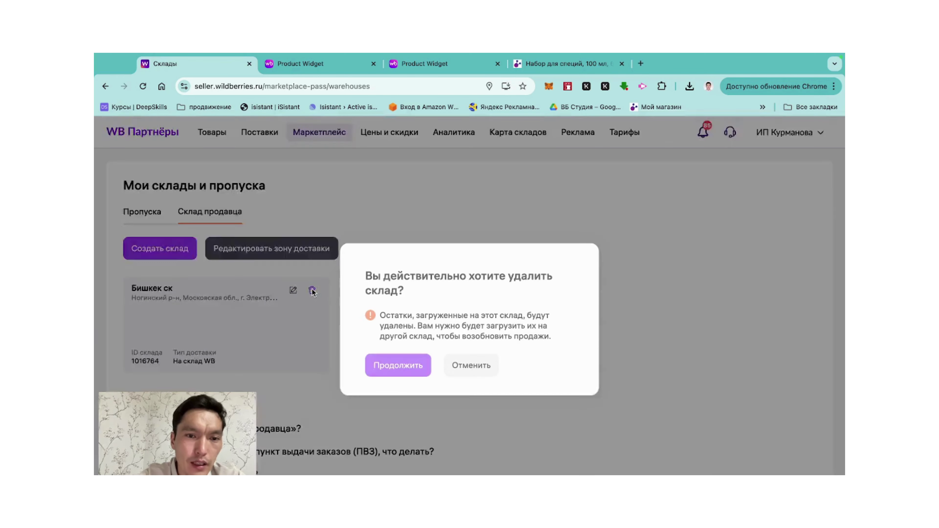
pyautogui.click(402, 365)
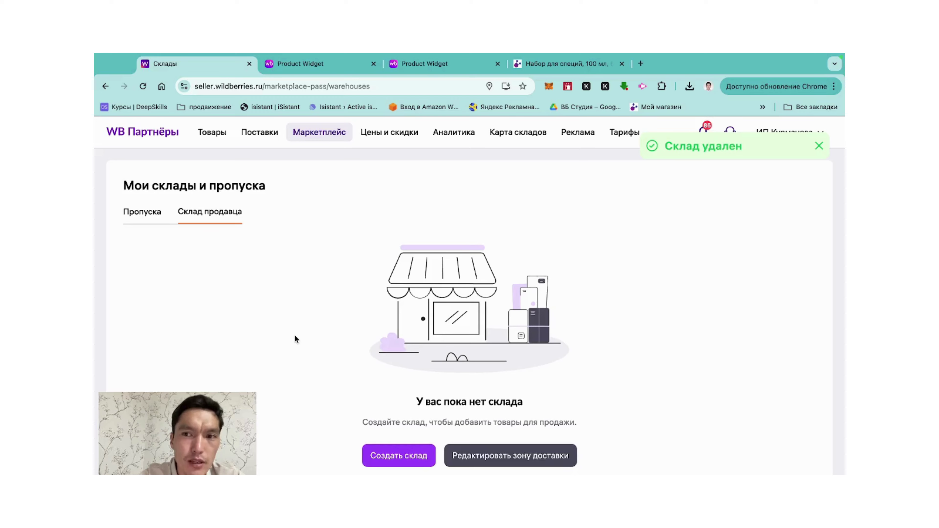
# - Start creating a new seller warehouse and name it "Белая дача"
pyautogui.scroll(-3, 295, 338)
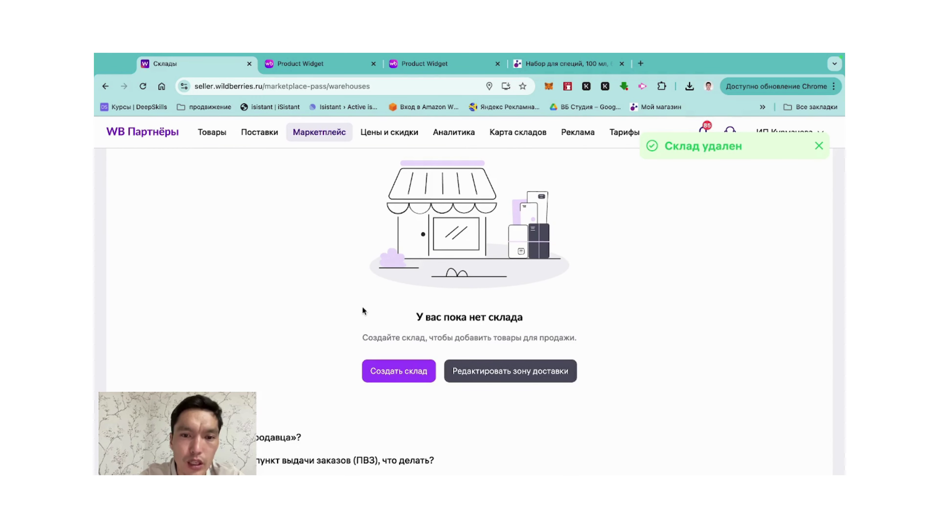
pyautogui.scroll(2, 363, 309)
pyautogui.scroll(-2, 363, 309)
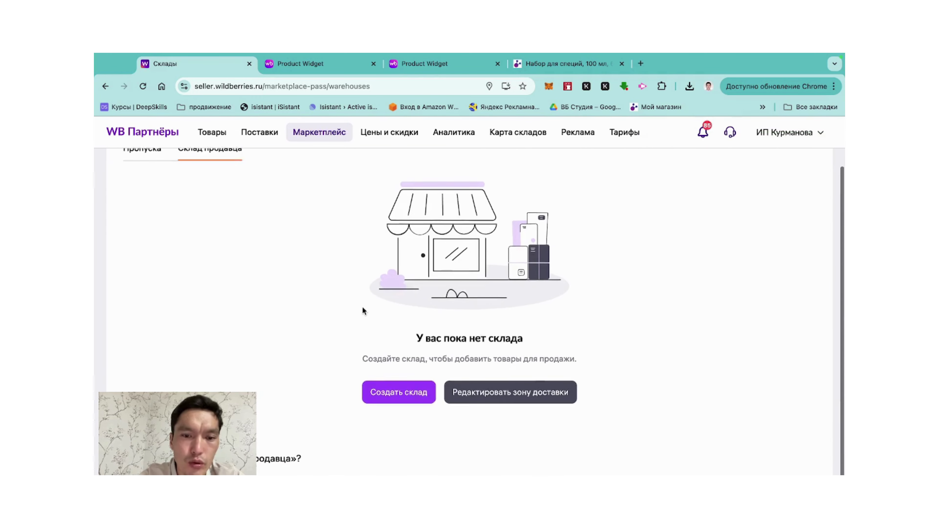
pyautogui.click(397, 394)
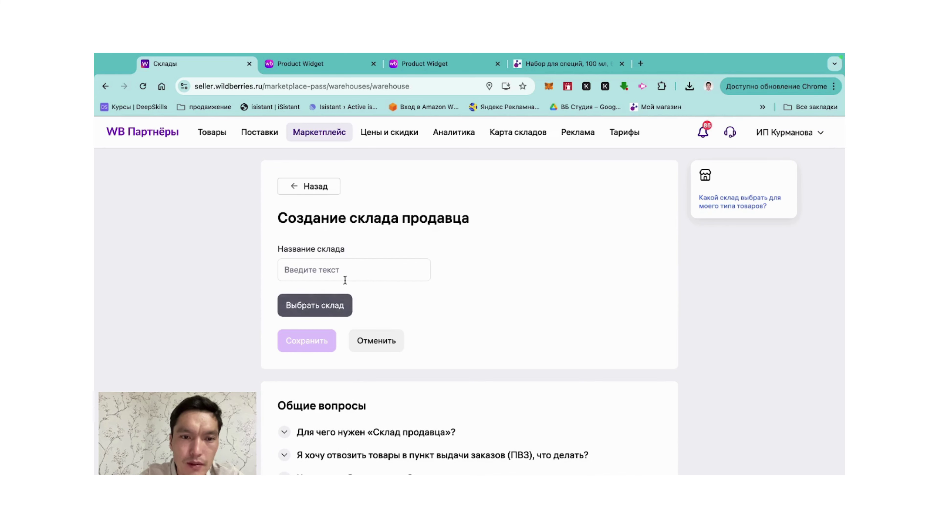
pyautogui.click(344, 274)
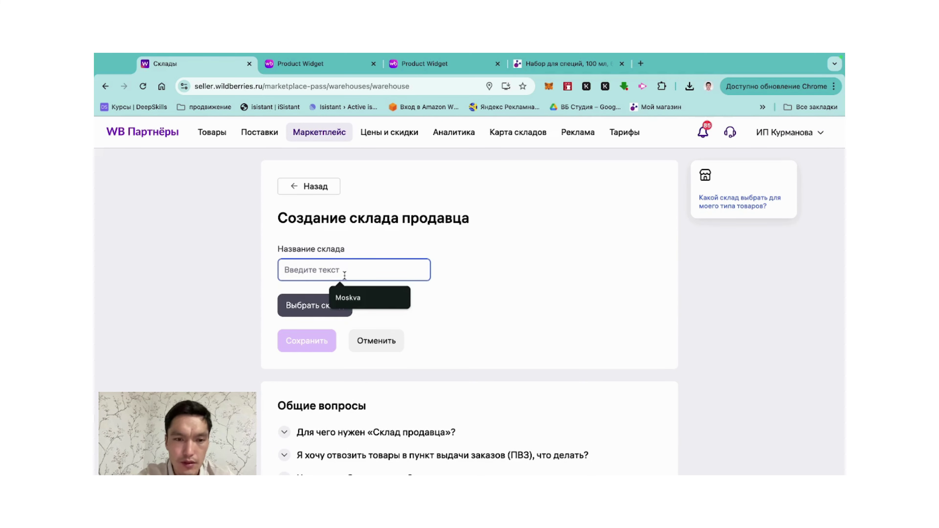
pyautogui.write('Белая дача')
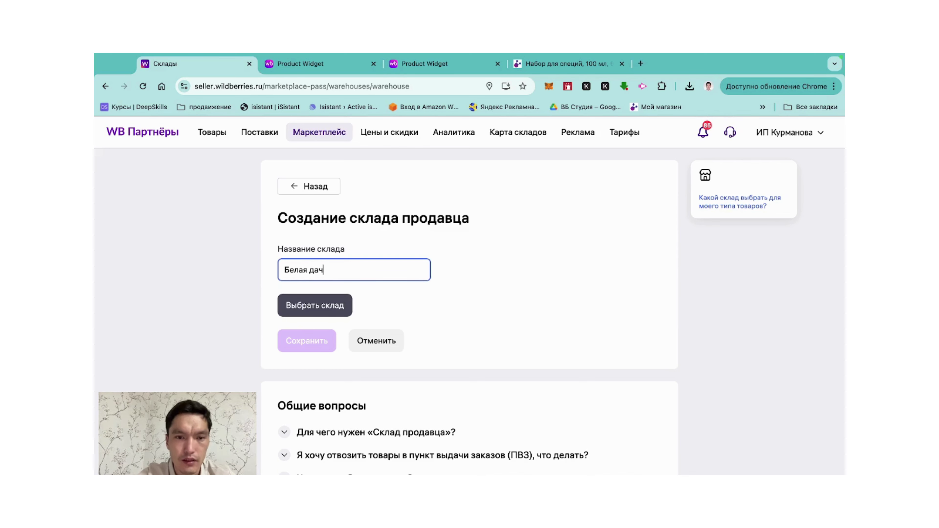
# - Find and assign "Москва (Белая дача)" as the WB receiving warehouse for the new seller warehouse
pyautogui.click(318, 306)
pyautogui.click(206, 175)
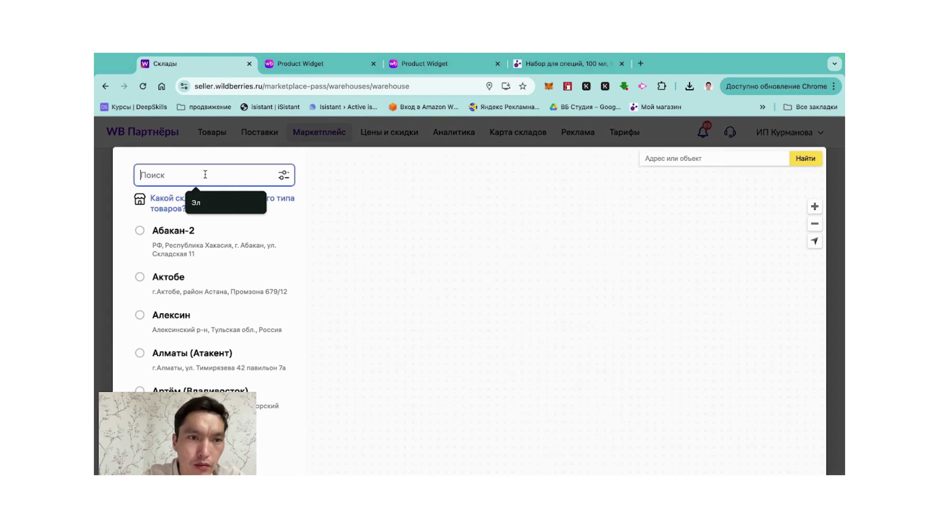
pyautogui.write('а')
pyautogui.press('BackSpace')
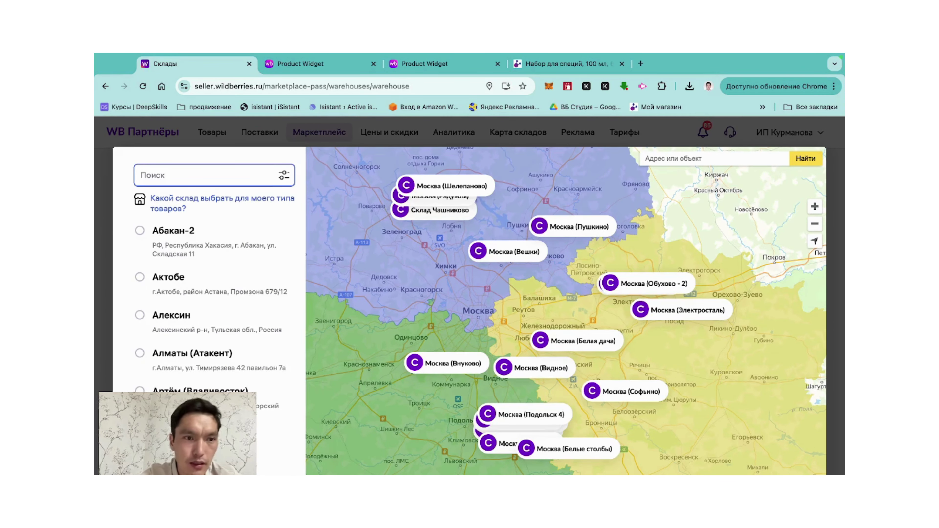
pyautogui.write('бе')
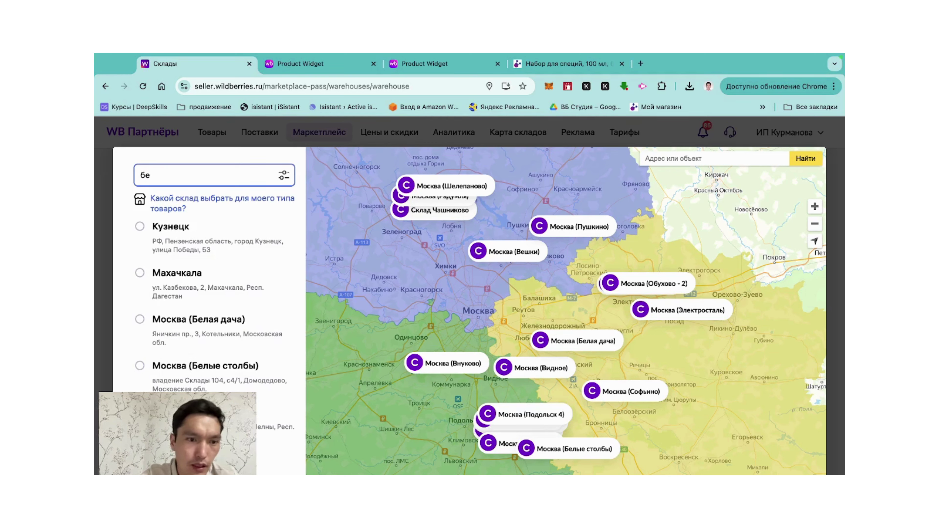
pyautogui.click(211, 326)
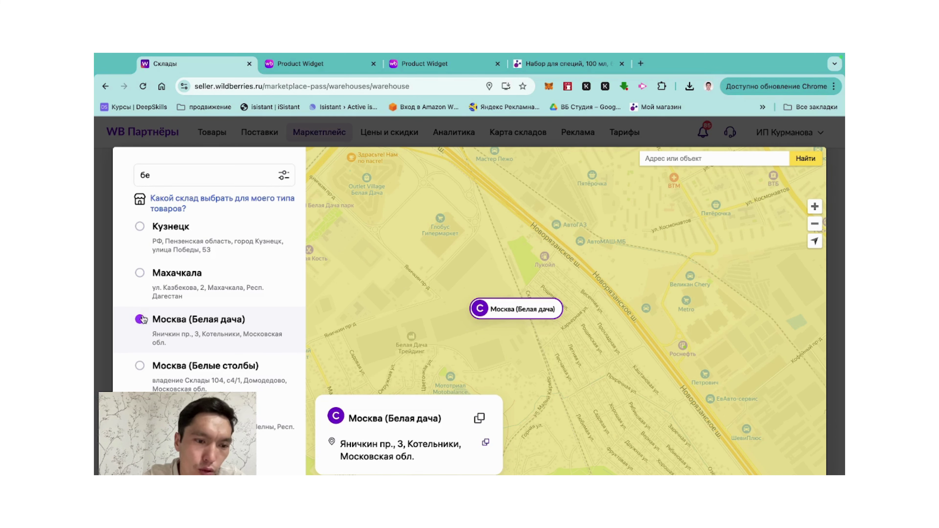
pyautogui.click(209, 459)
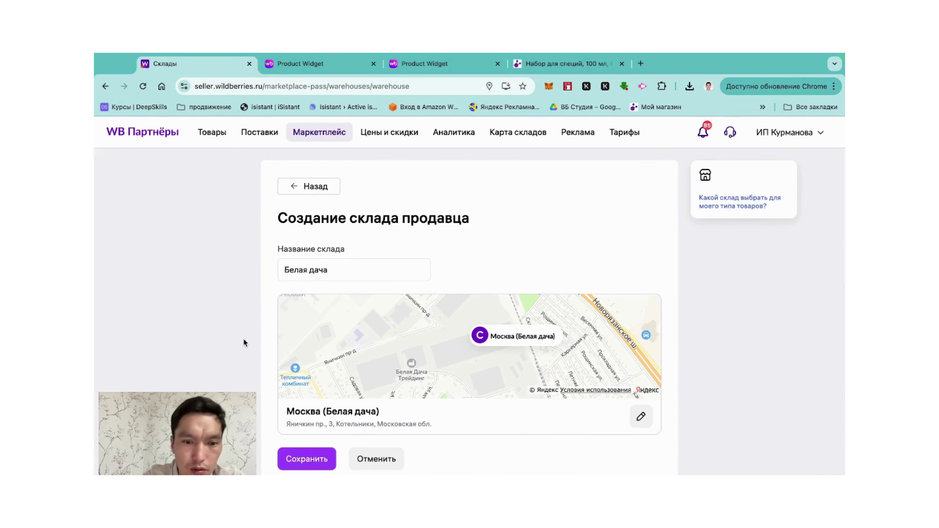
# - Save the new "Белая дача" seller warehouse
pyautogui.scroll(-5, 244, 339)
pyautogui.scroll(1, 244, 339)
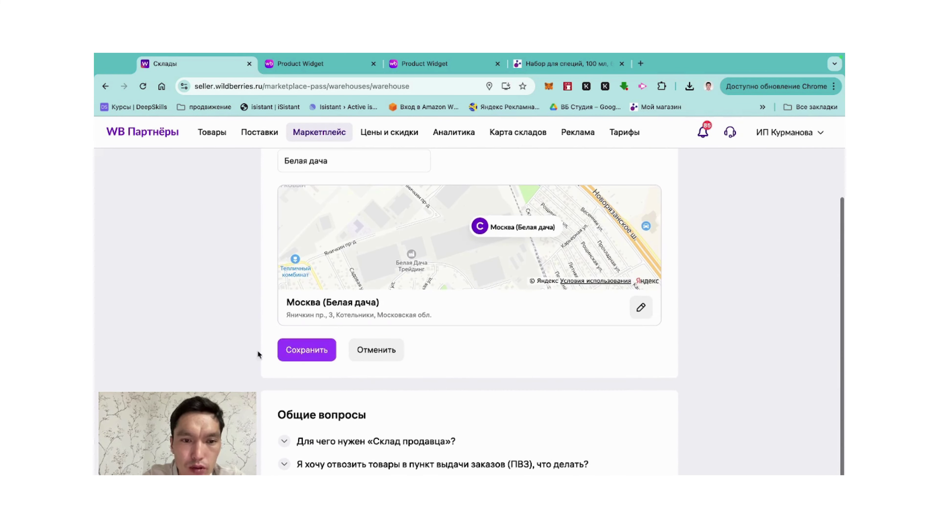
pyautogui.click(297, 351)
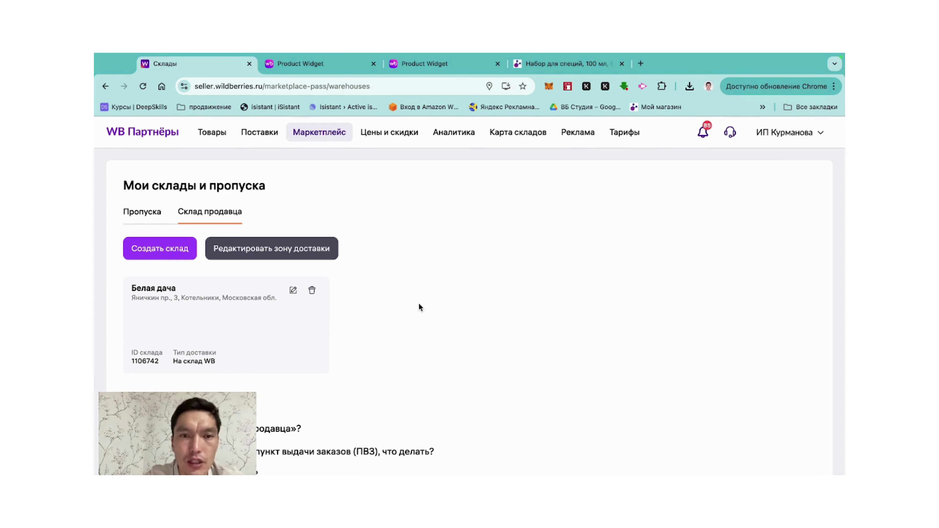
# - Go to the marketplace stock management page (Управление остатками) and download the Excel stock template
pyautogui.scroll(-1, 419, 304)
pyautogui.scroll(1, 418, 303)
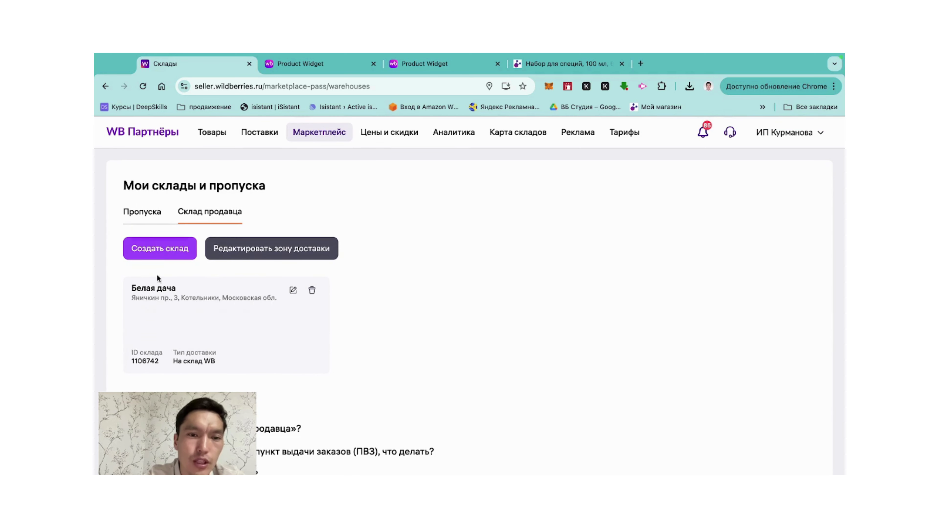
pyautogui.moveTo(320, 137)
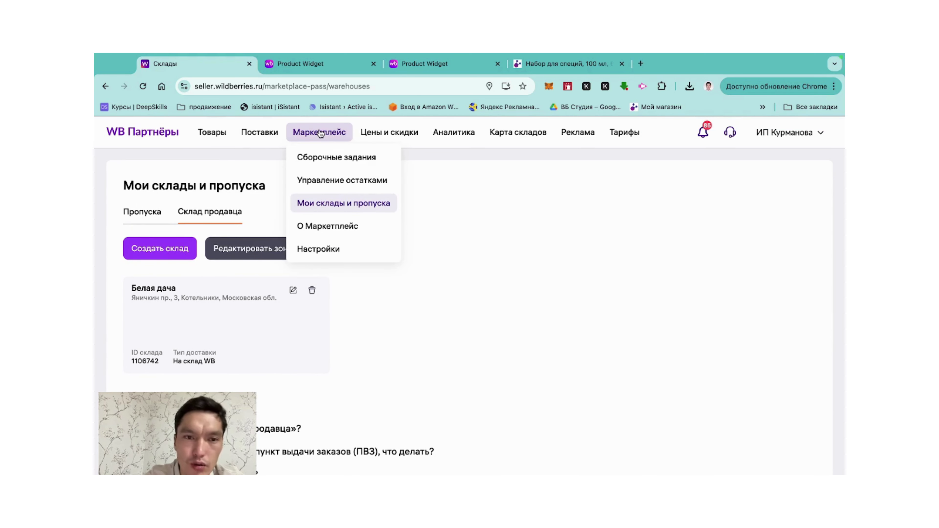
pyautogui.click(325, 181)
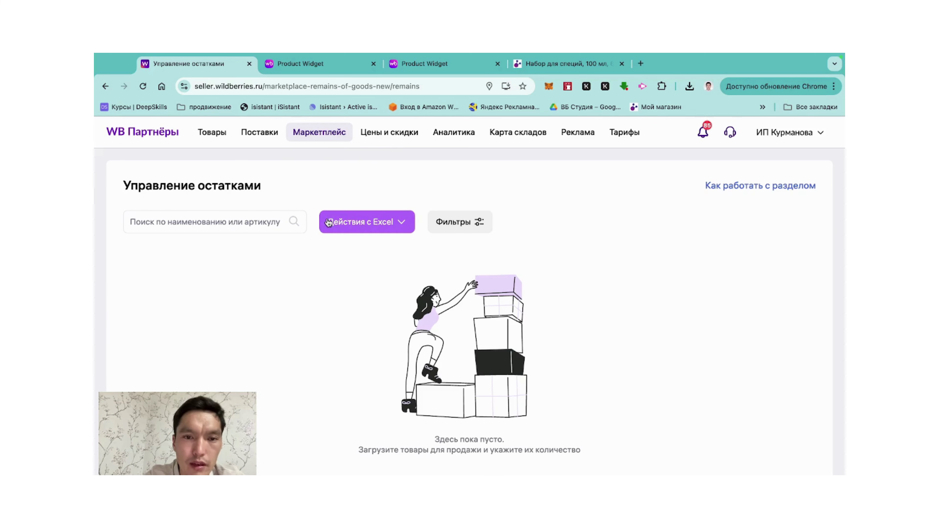
pyautogui.click(370, 225)
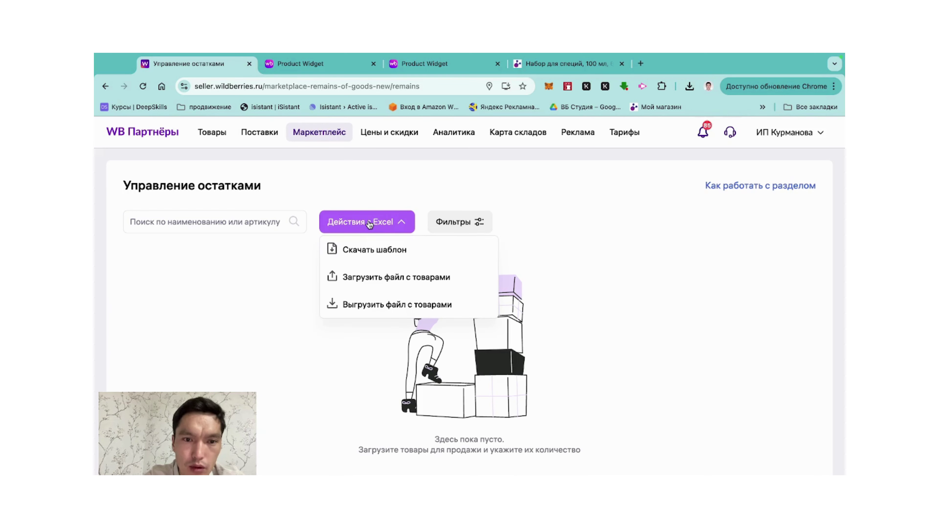
pyautogui.click(368, 251)
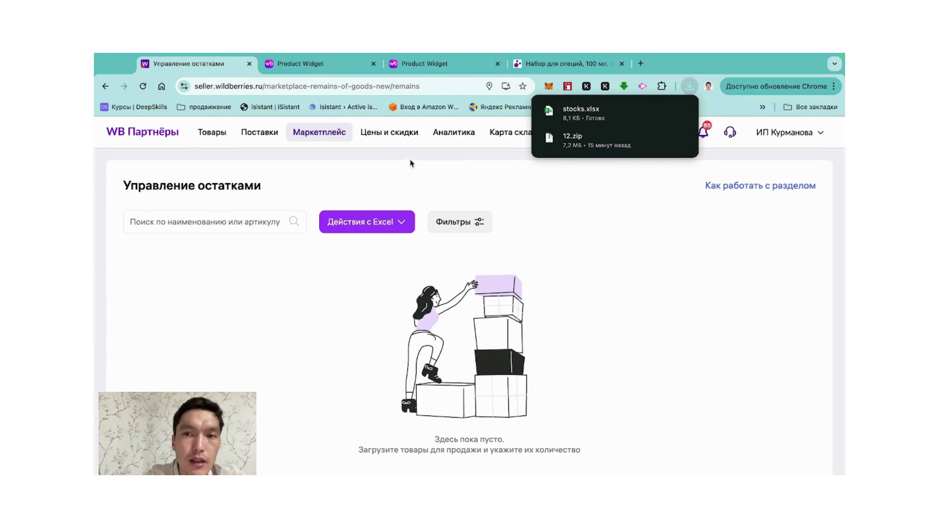
# - Search for "гугл таблица" in a new browser tab and go to the Google Sheets home page
pyautogui.click(641, 64)
pyautogui.click(361, 86)
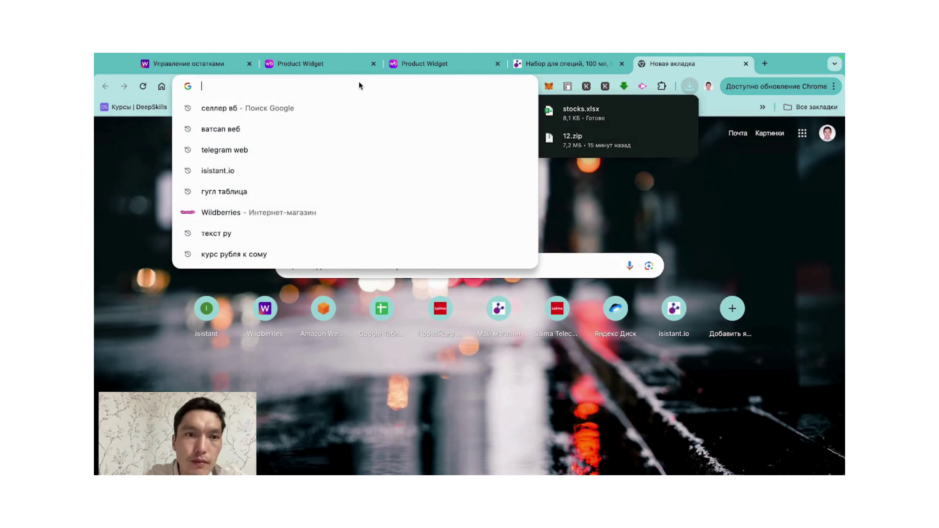
pyautogui.click(225, 193)
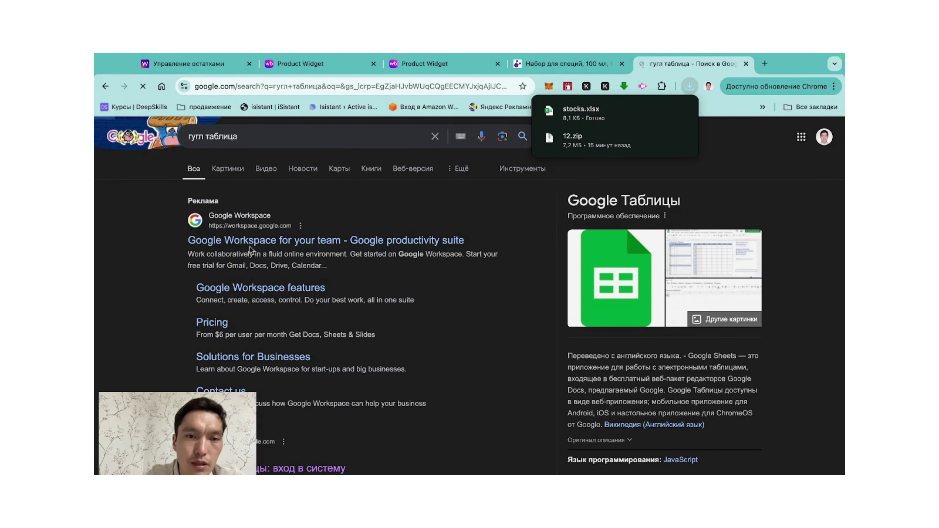
pyautogui.scroll(-3, 251, 266)
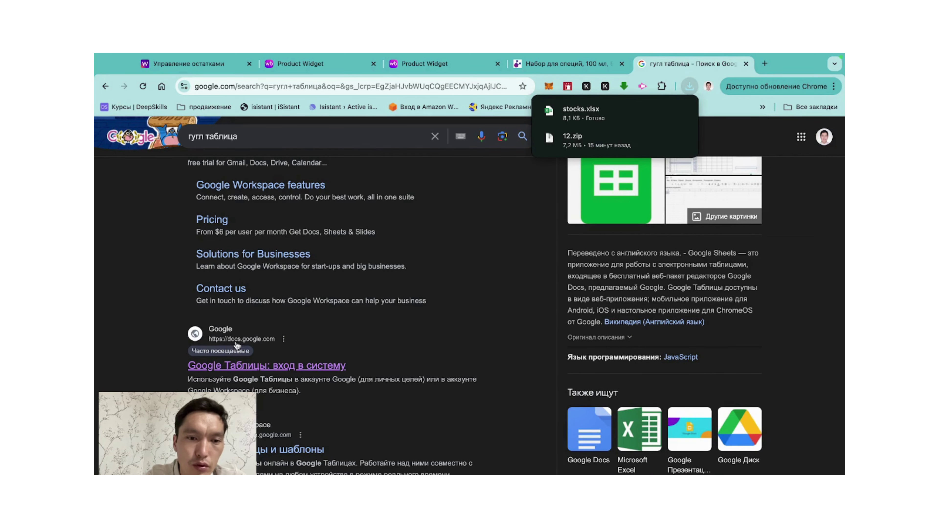
pyautogui.click(265, 371)
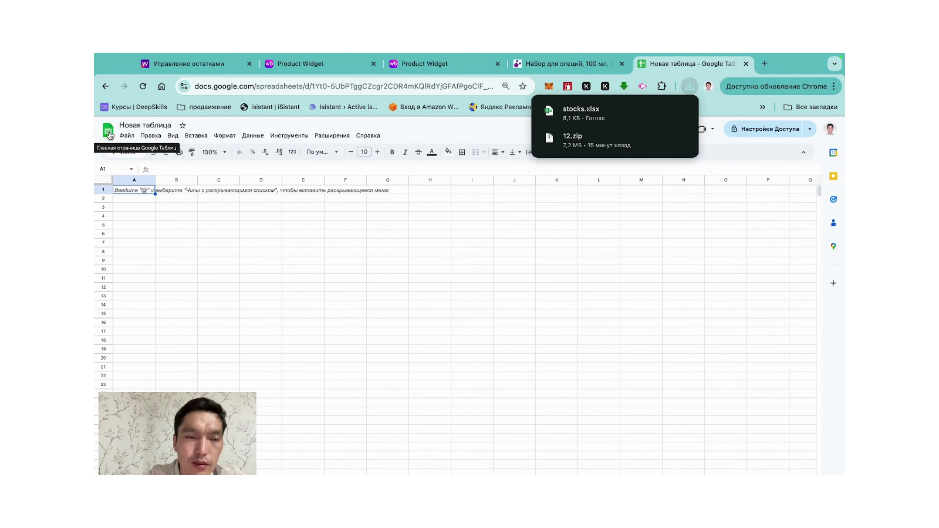
pyautogui.click(108, 132)
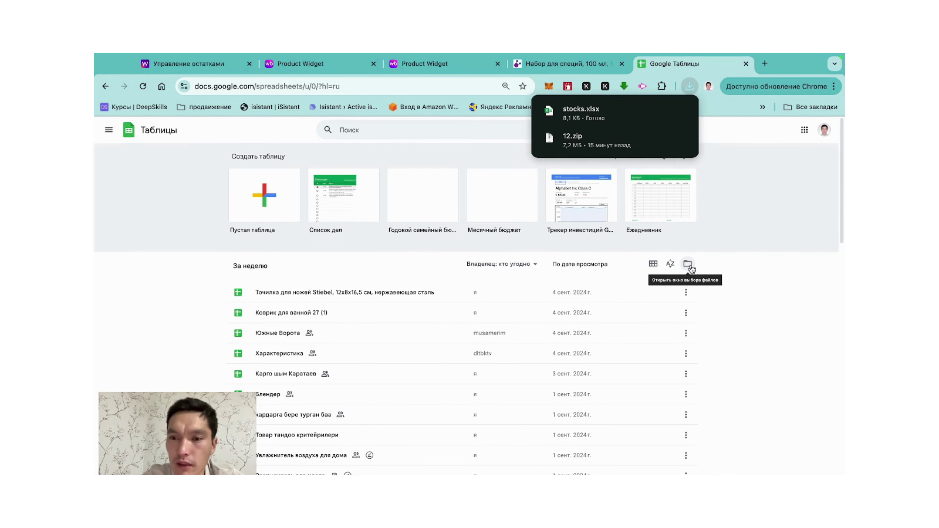
# - Upload stocks.xlsx from the Загрузки folder and open it in Google Sheets
pyautogui.click(688, 264)
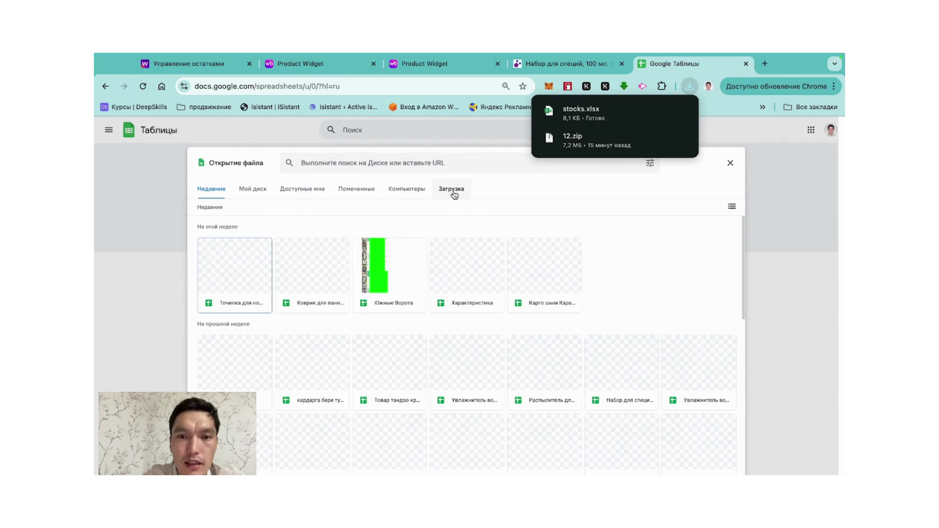
pyautogui.click(453, 189)
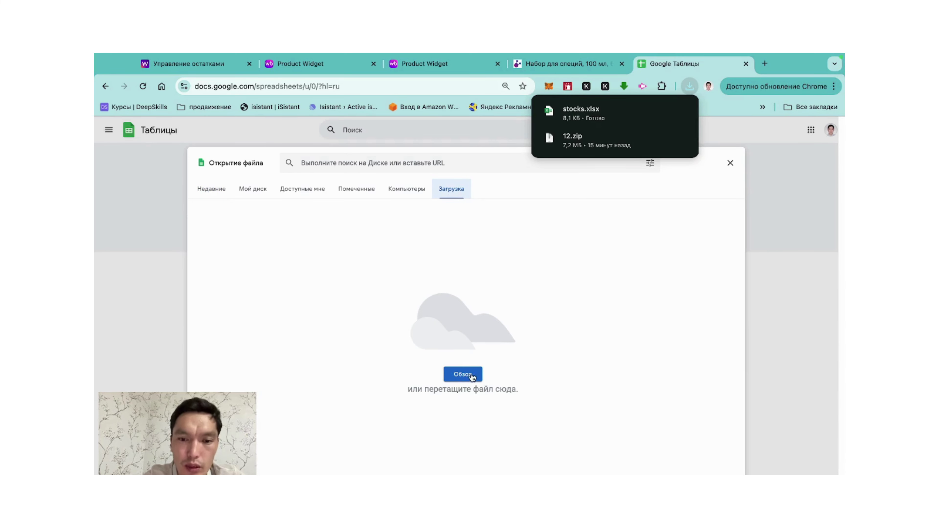
pyautogui.click(467, 378)
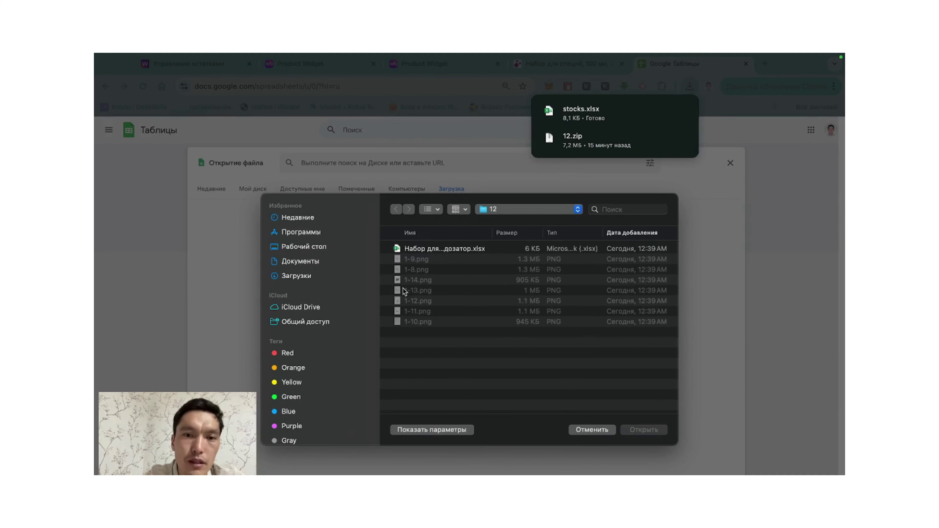
pyautogui.click(302, 281)
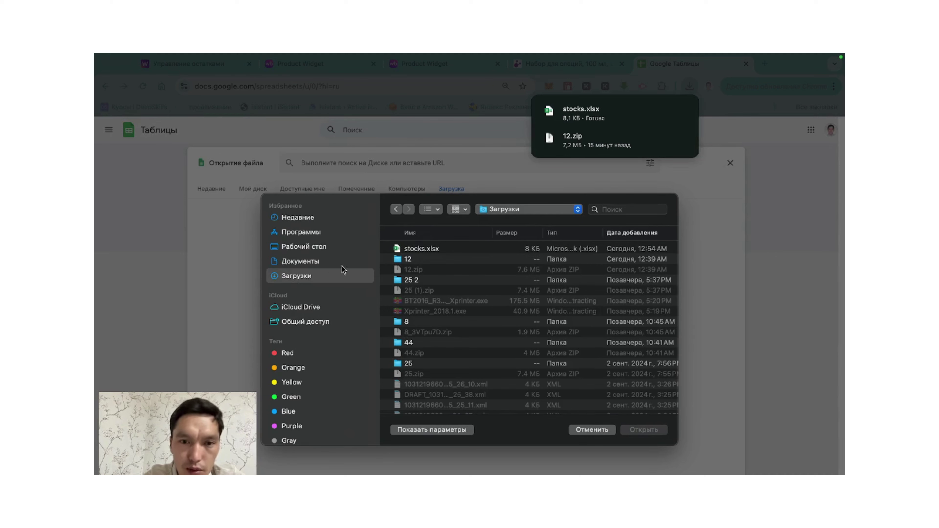
pyautogui.click(415, 249)
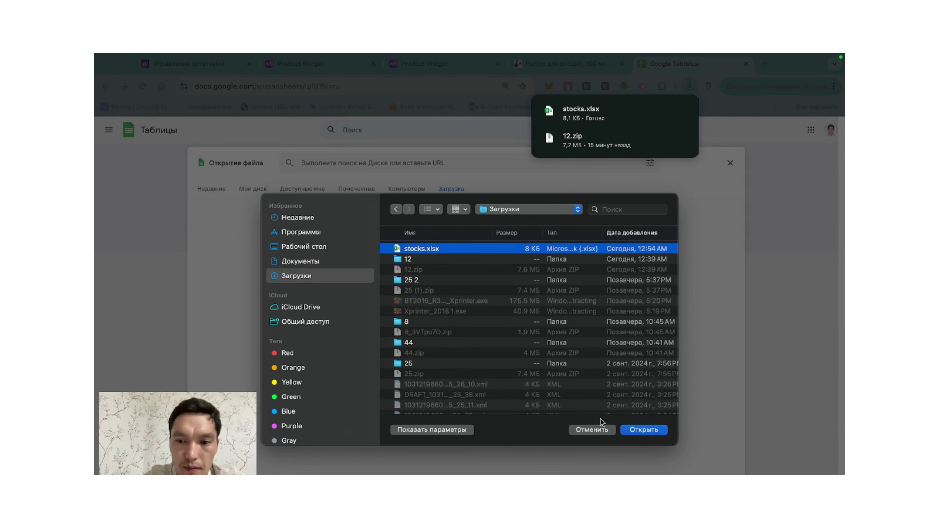
pyautogui.click(633, 431)
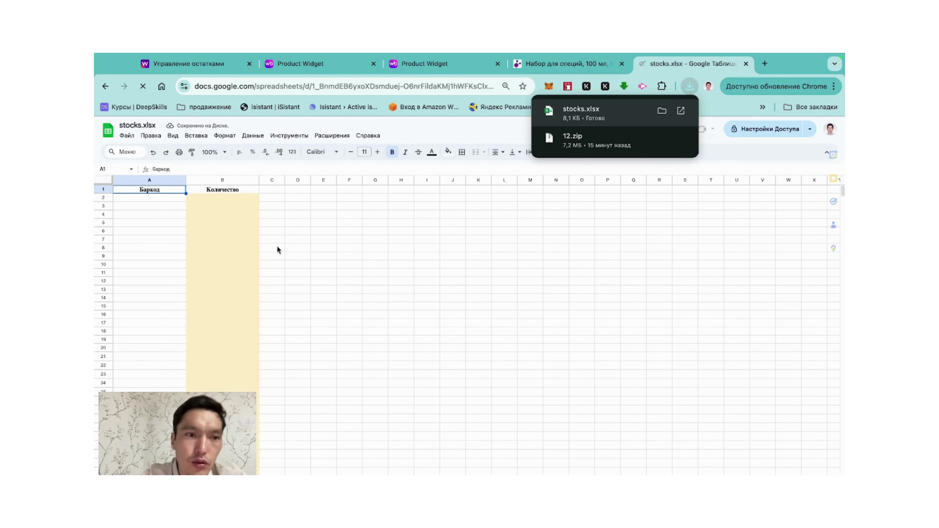
# - Check the first empty row under Баркод and Количество, ending with cell A2 selected
pyautogui.click(153, 195)
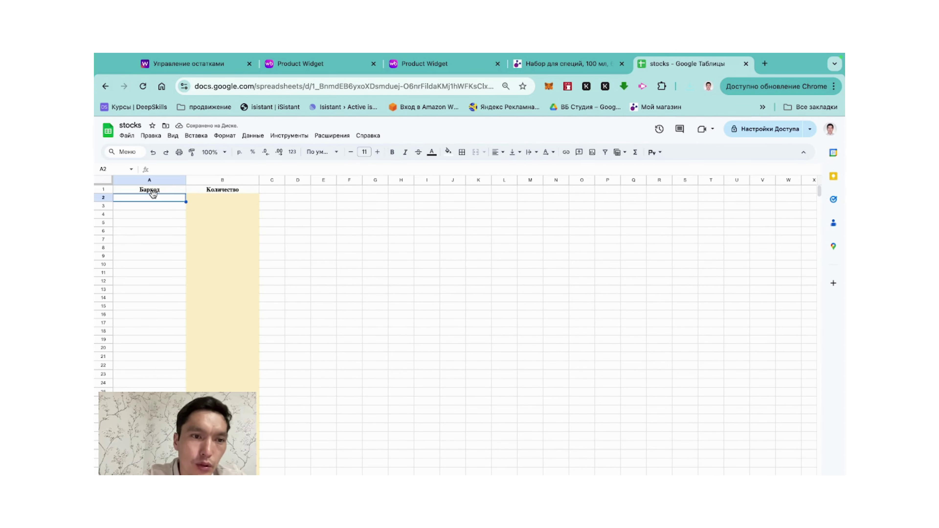
pyautogui.click(220, 199)
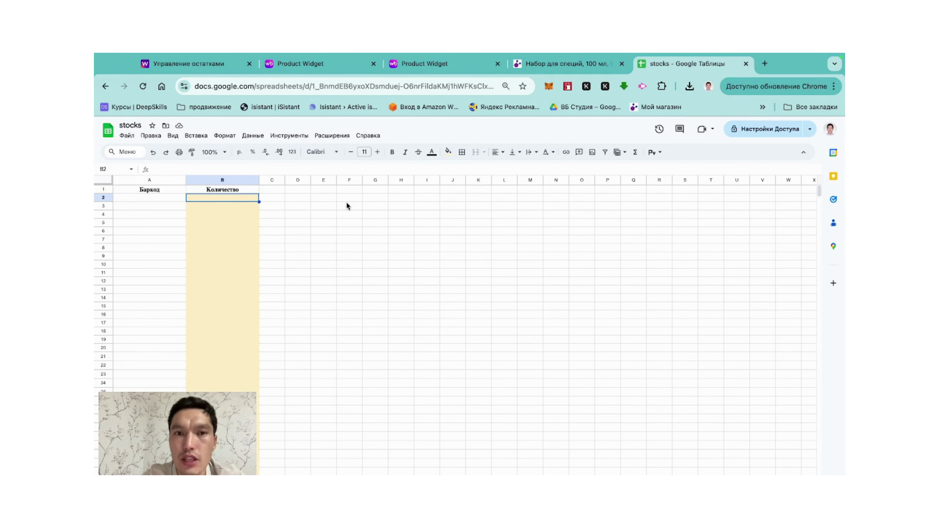
pyautogui.click(153, 198)
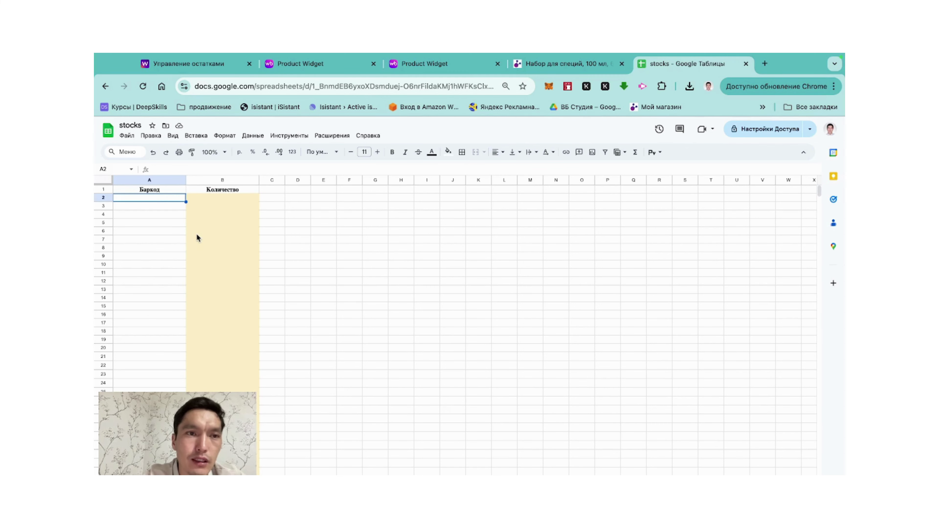
# - Return to the Wildberries seller portal and open the product card list (Карточка товара) in a separate tab
pyautogui.click(212, 66)
pyautogui.moveTo(232, 168)
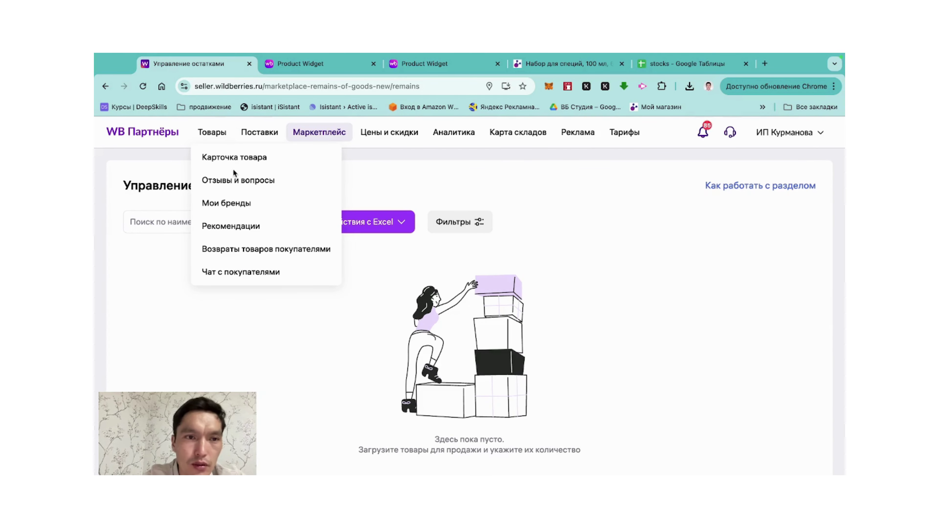
pyautogui.rightClick(215, 160)
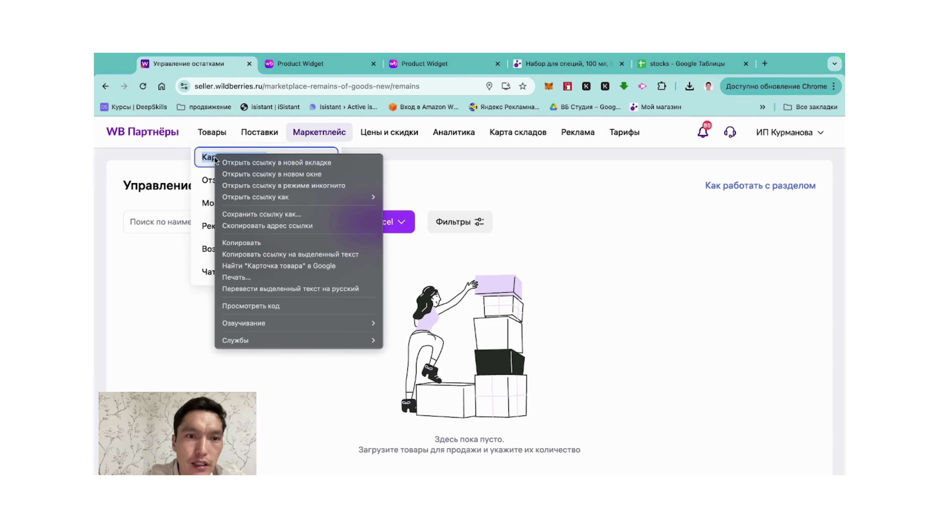
pyautogui.click(230, 165)
pyautogui.click(294, 67)
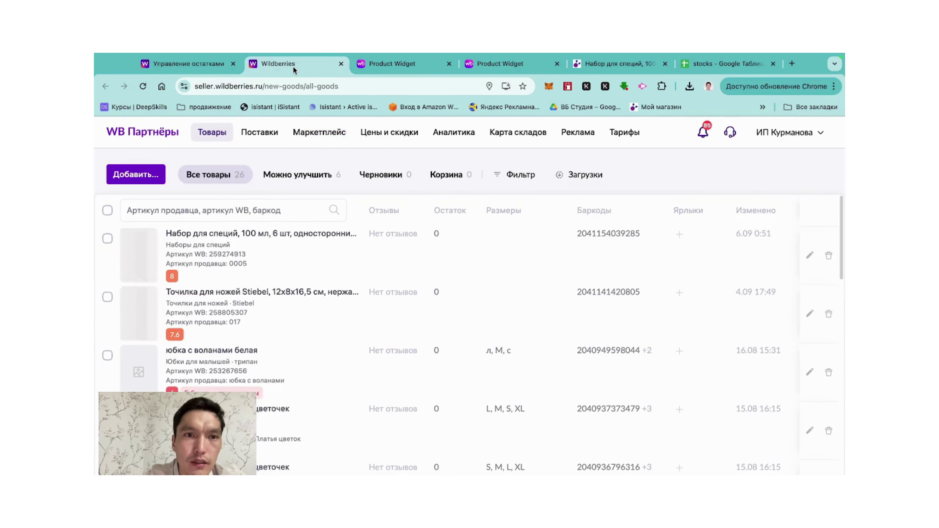
# - Open the spice set card with article 0005 for editing and copy its barcode from the Баркоды field
pyautogui.click(192, 243)
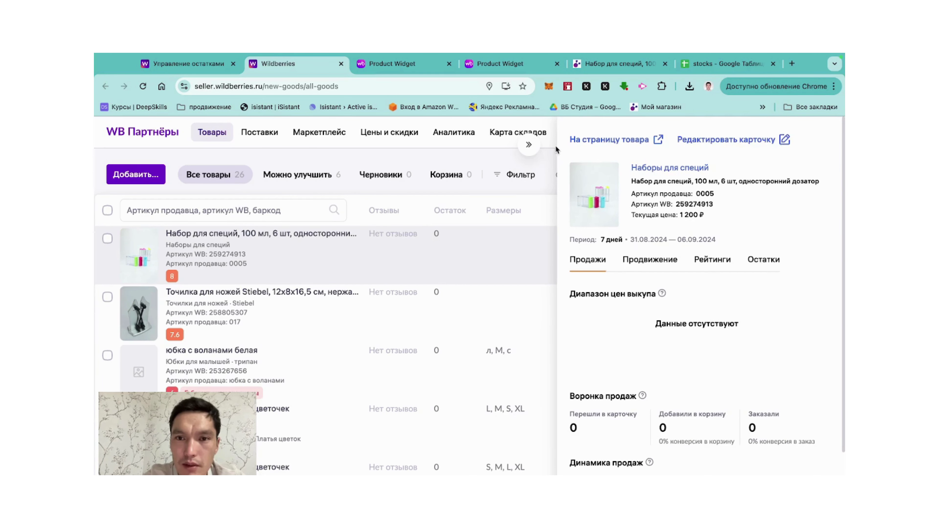
pyautogui.click(532, 145)
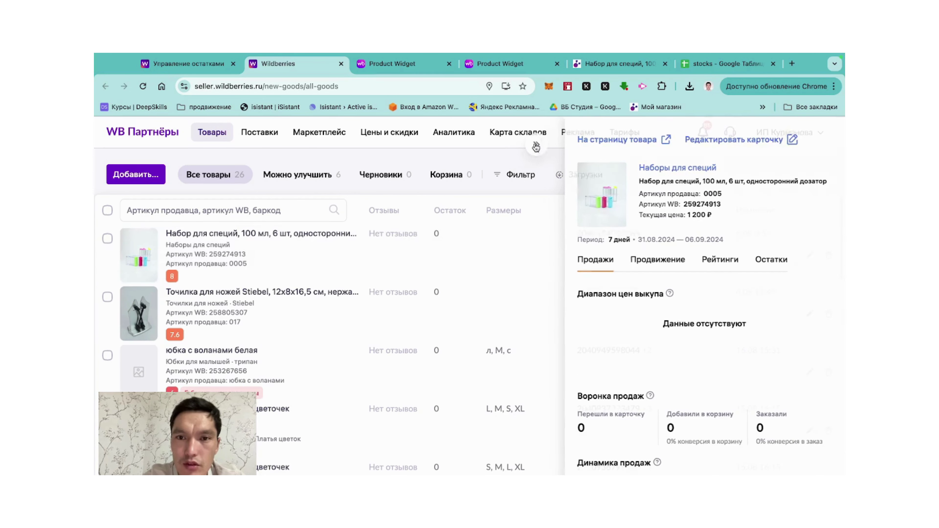
pyautogui.click(811, 257)
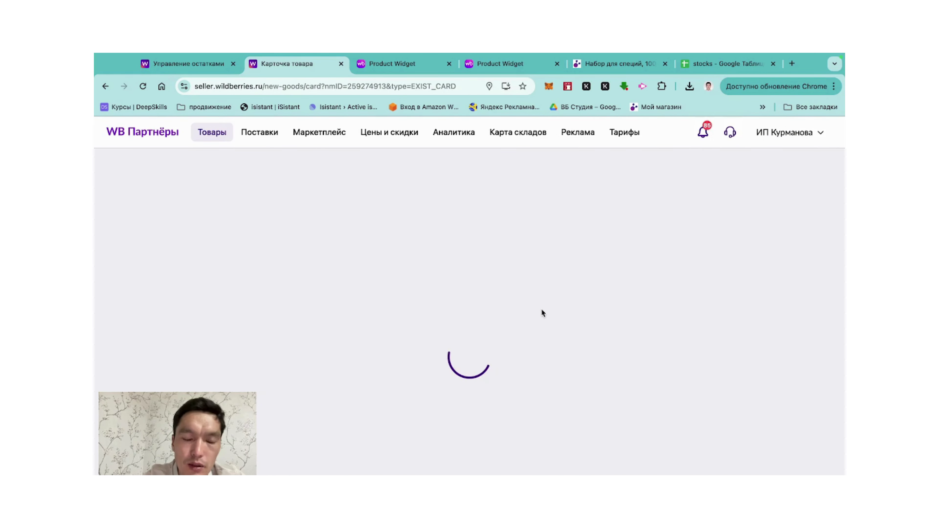
pyautogui.scroll(-5, 481, 309)
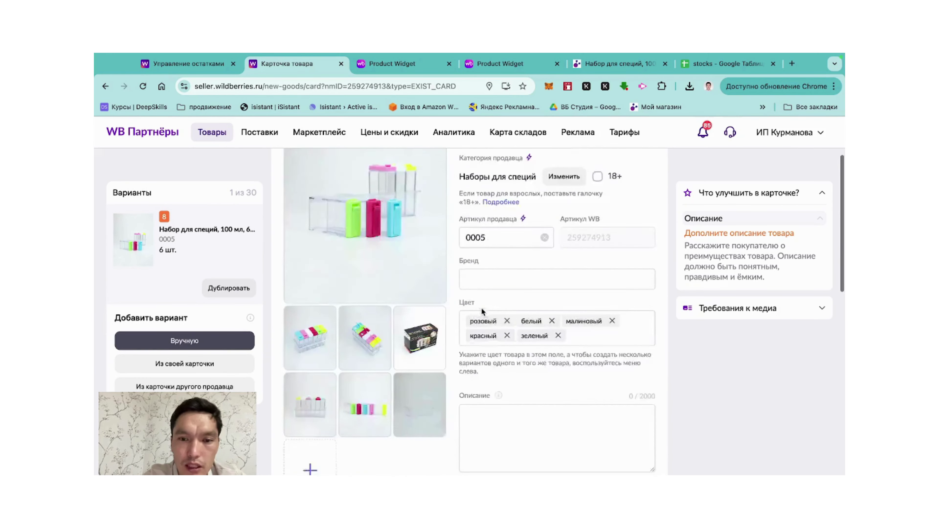
pyautogui.scroll(-3, 481, 311)
pyautogui.doubleClick(459, 288)
pyautogui.rightClick(459, 288)
pyautogui.click(485, 312)
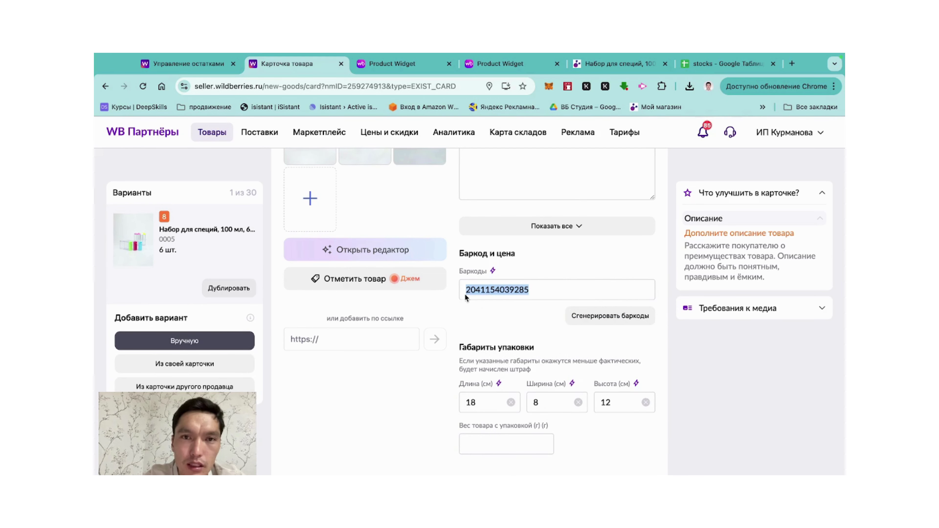
pyautogui.click(713, 68)
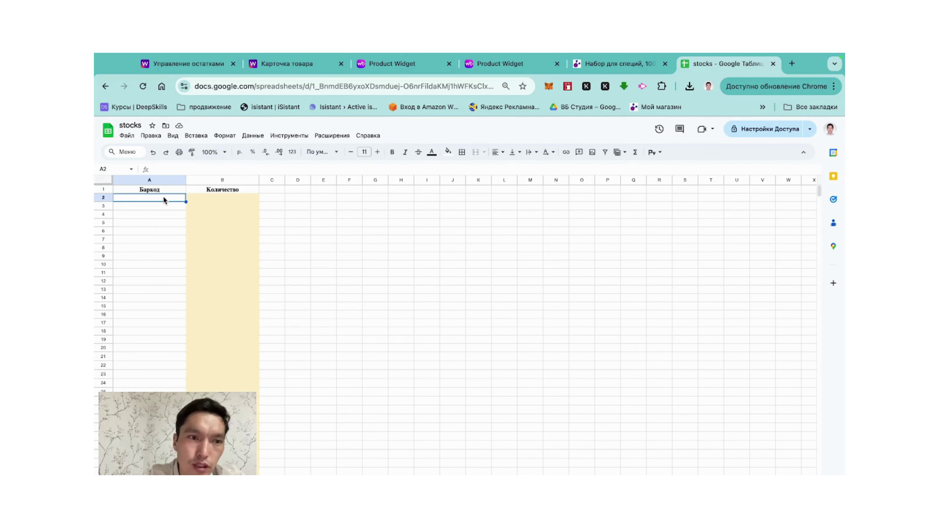
pyautogui.hotkey('ctrl', 'v')
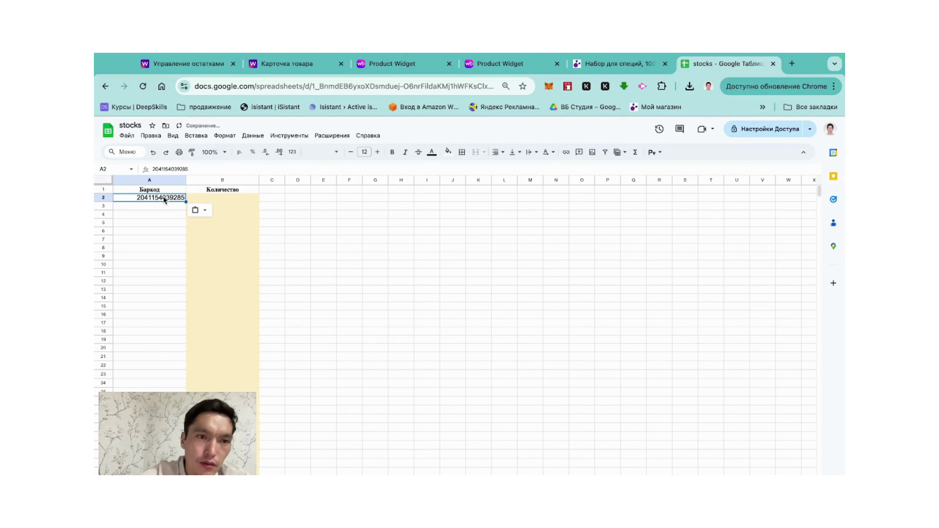
pyautogui.click(204, 199)
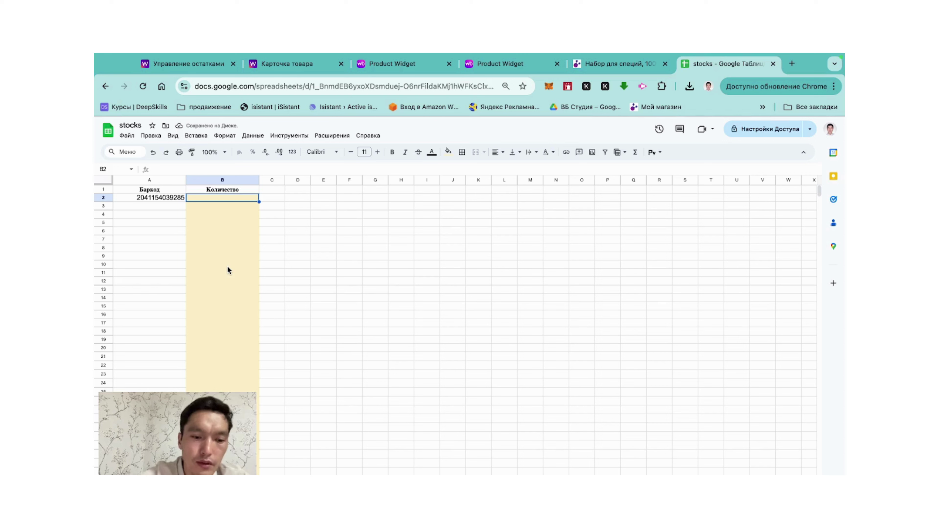
pyautogui.write('1')
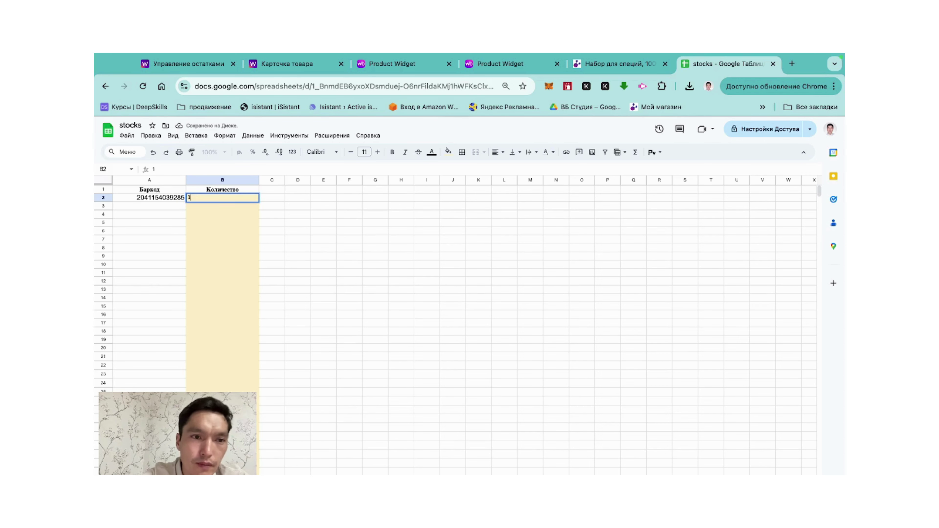
pyautogui.write('00')
pyautogui.click(219, 282)
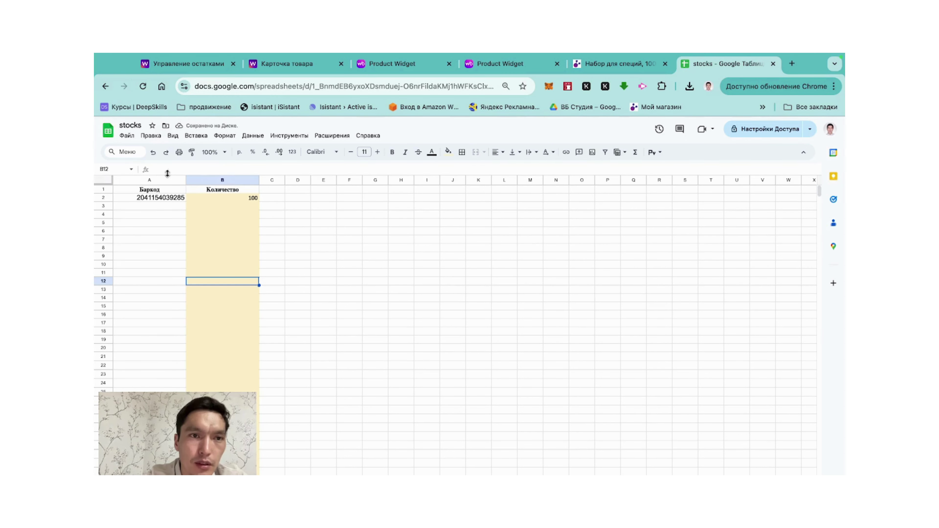
# - Review the filled entries in row 2 and the empty rows below under Баркод and Количество
pyautogui.click(208, 215)
pyautogui.click(222, 198)
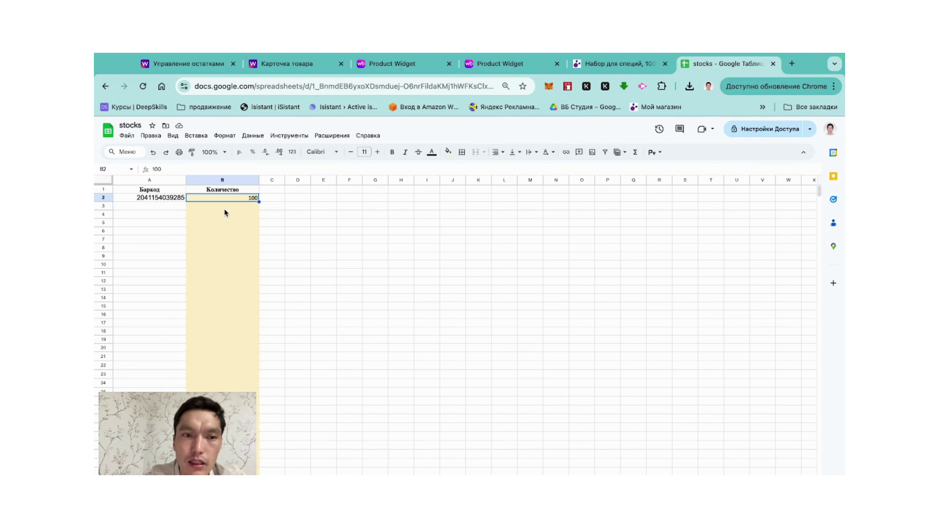
pyautogui.click(223, 207)
pyautogui.click(232, 198)
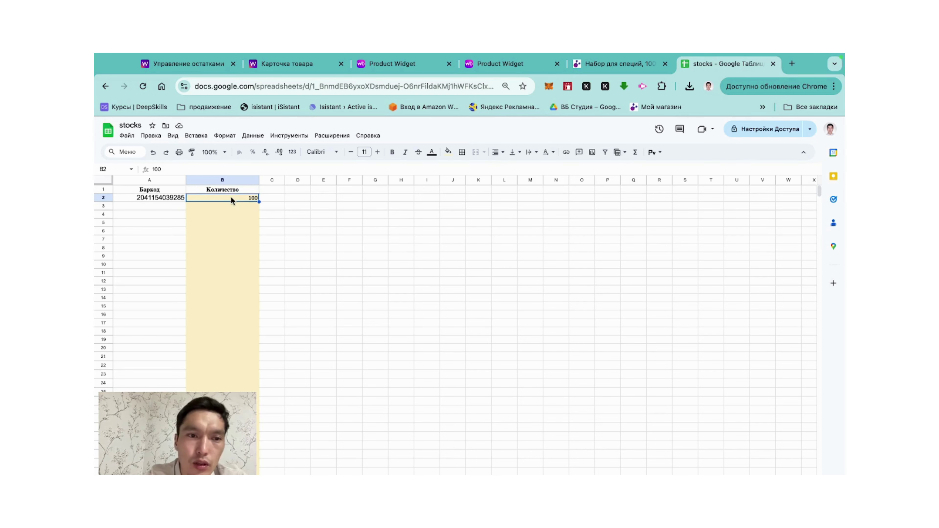
pyautogui.click(169, 201)
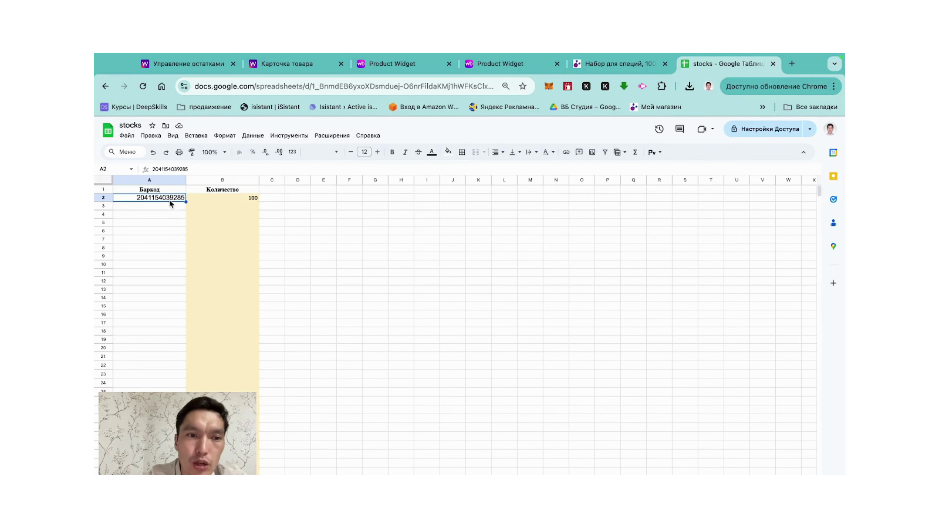
pyautogui.click(169, 205)
pyautogui.click(167, 213)
pyautogui.moveTo(167, 217); pyautogui.dragTo(167, 222)
pyautogui.click(164, 239)
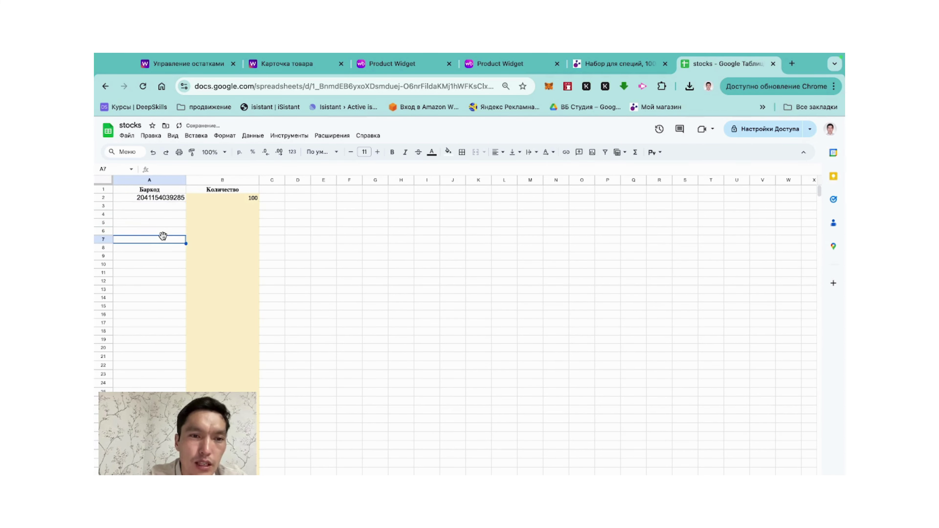
pyautogui.click(242, 209)
pyautogui.click(242, 212)
pyautogui.click(242, 222)
pyautogui.click(237, 240)
pyautogui.click(236, 257)
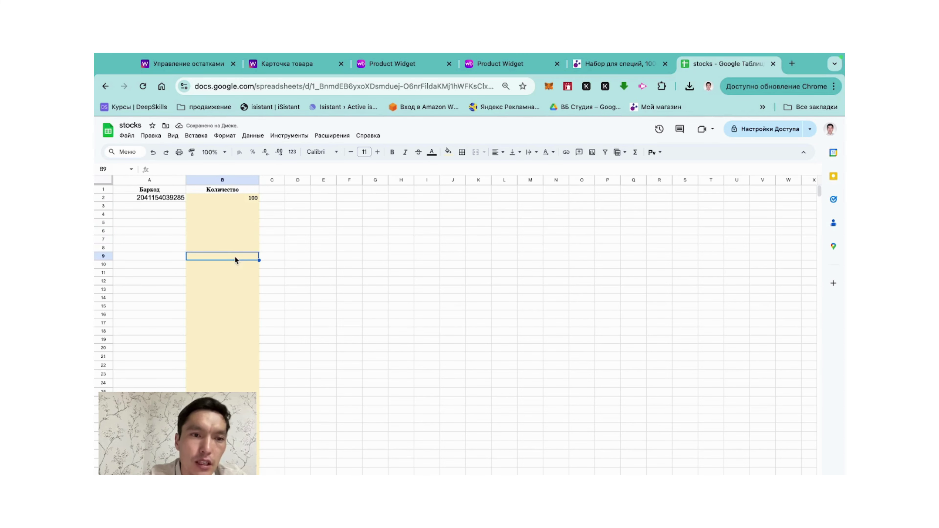
# - Download the completed stocks sheet in Microsoft Excel (XLSX) format
pyautogui.click(127, 136)
pyautogui.moveTo(159, 237)
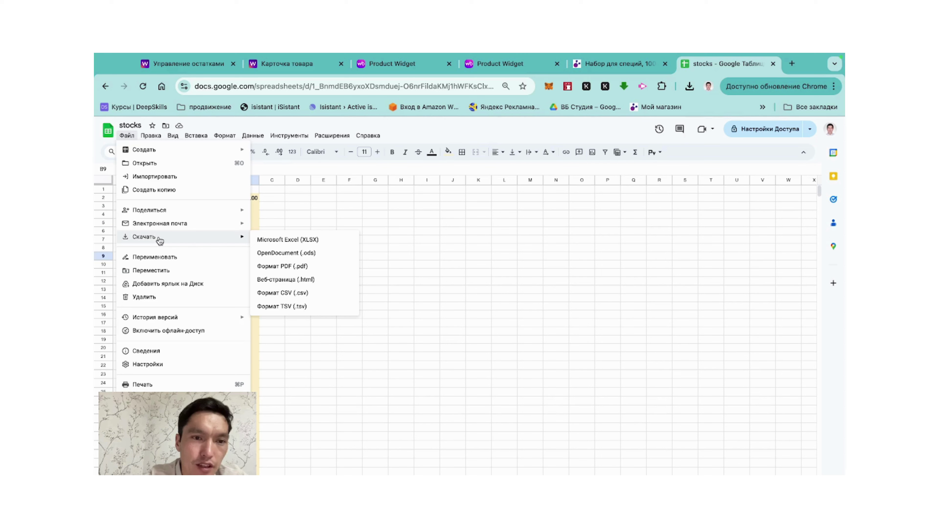
pyautogui.click(308, 241)
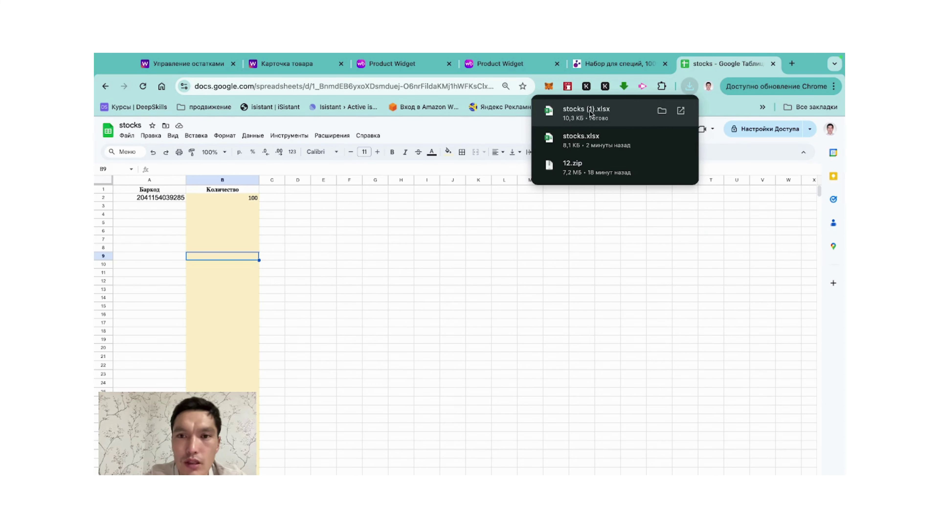
# - On the Управление остатками page, upload stocks (1).xlsx from the Загрузки folder as the product file and save it
pyautogui.click(202, 72)
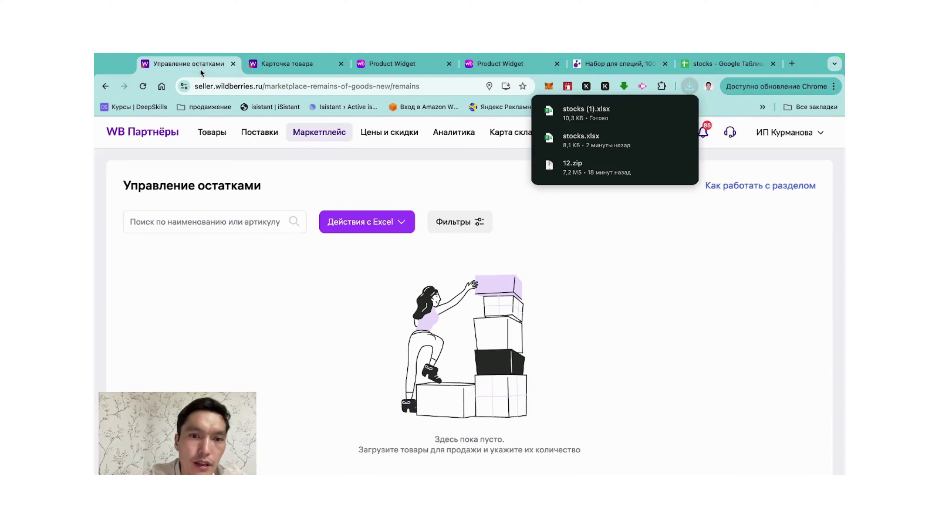
pyautogui.click(402, 224)
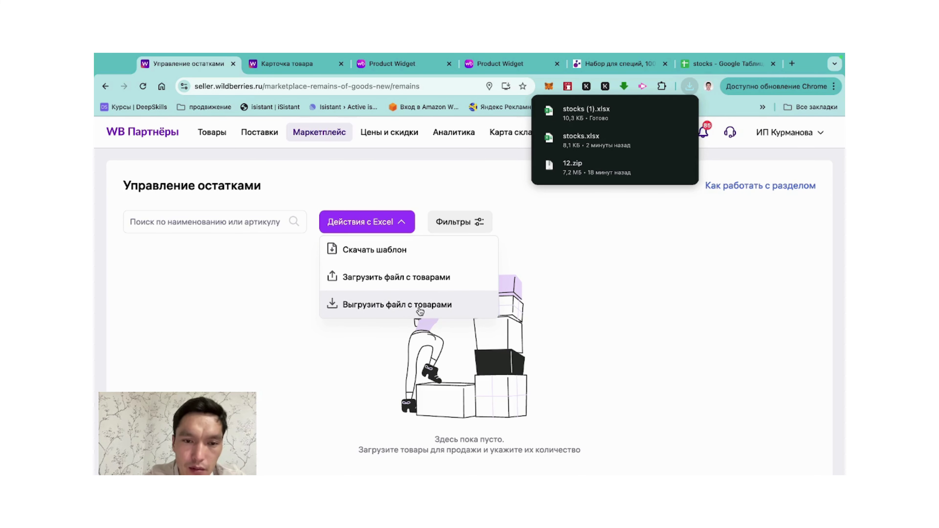
pyautogui.click(379, 282)
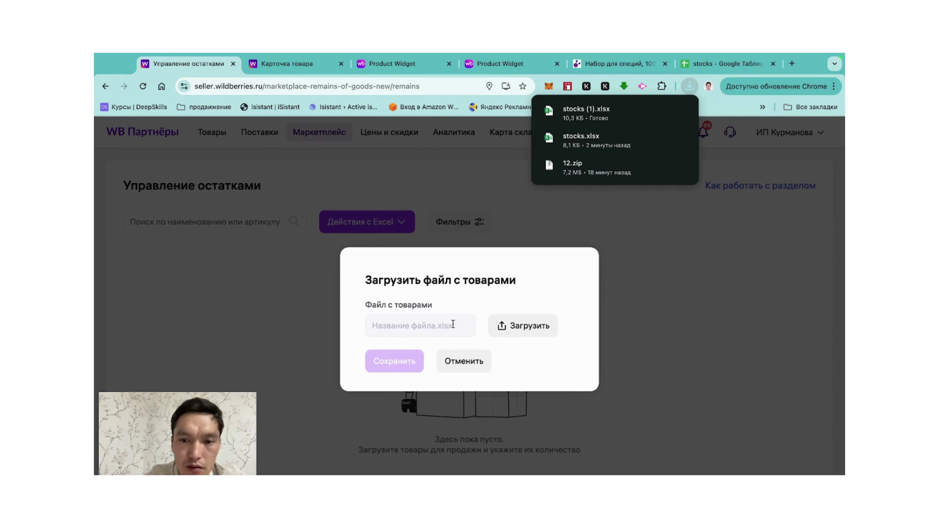
pyautogui.click(517, 329)
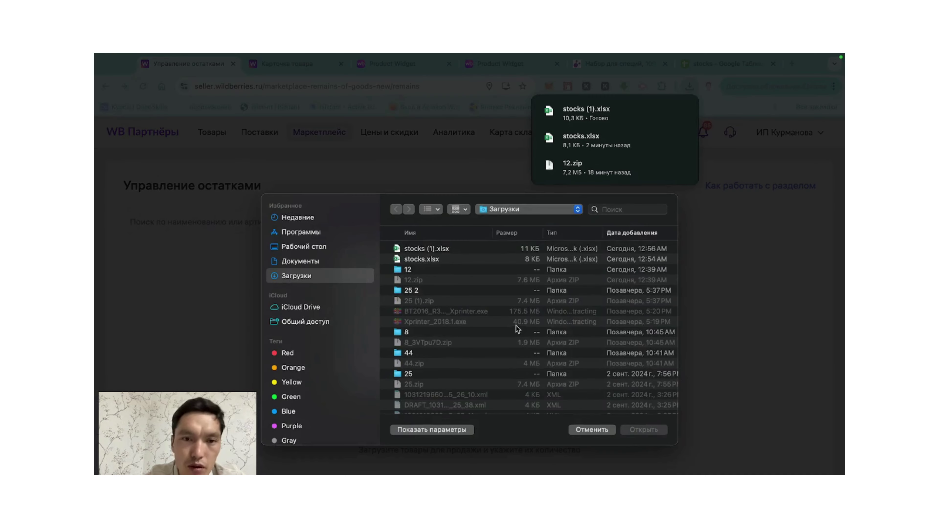
pyautogui.click(424, 252)
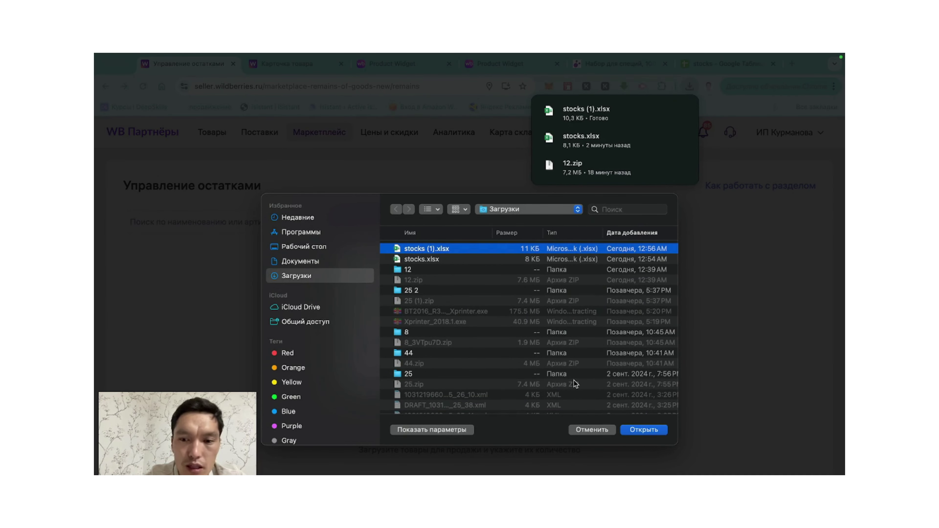
pyautogui.click(644, 430)
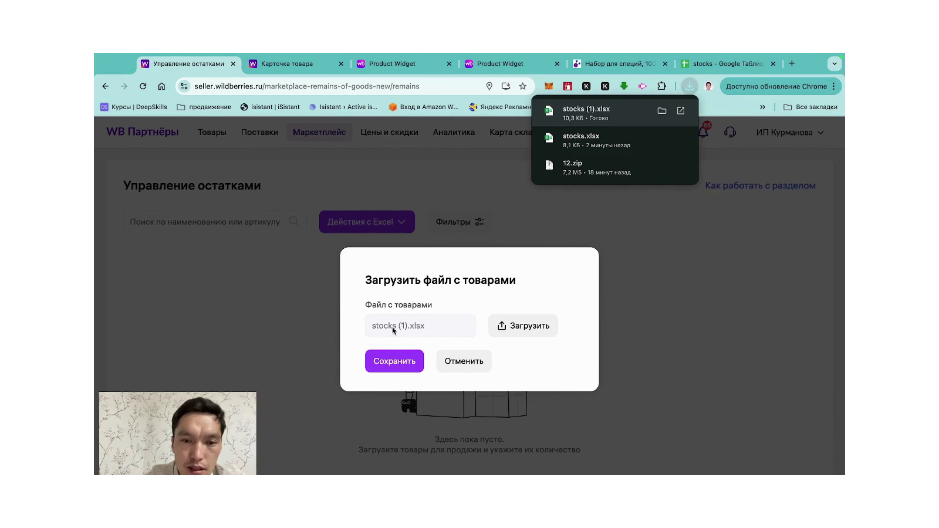
pyautogui.click(391, 359)
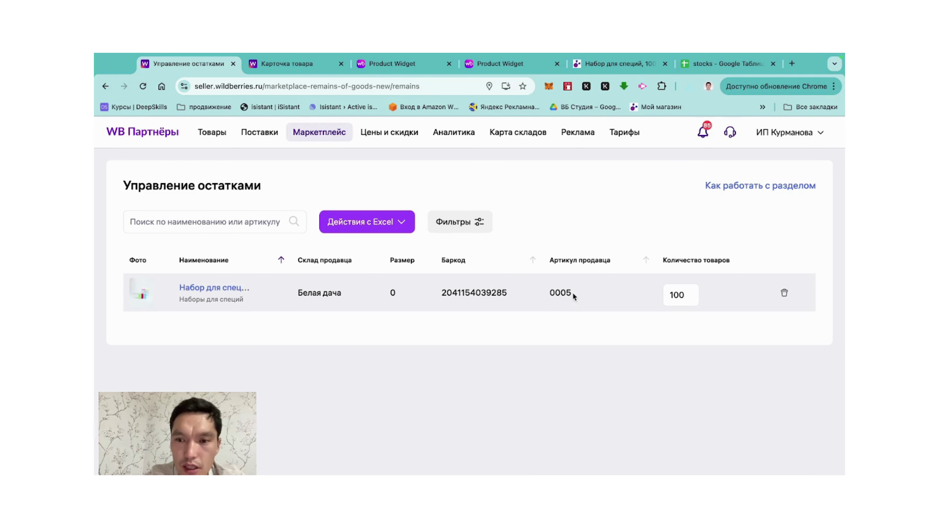
# - Set the quantity of article 0005 in the stock list to 0 and save, and restore it to 100
pyautogui.click(688, 298)
pyautogui.press('BackSpace')
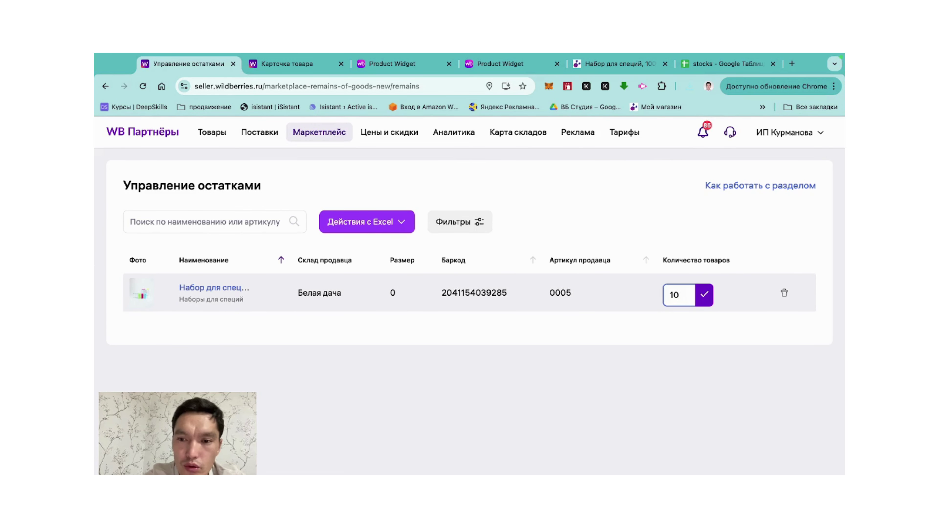
pyautogui.click(705, 299)
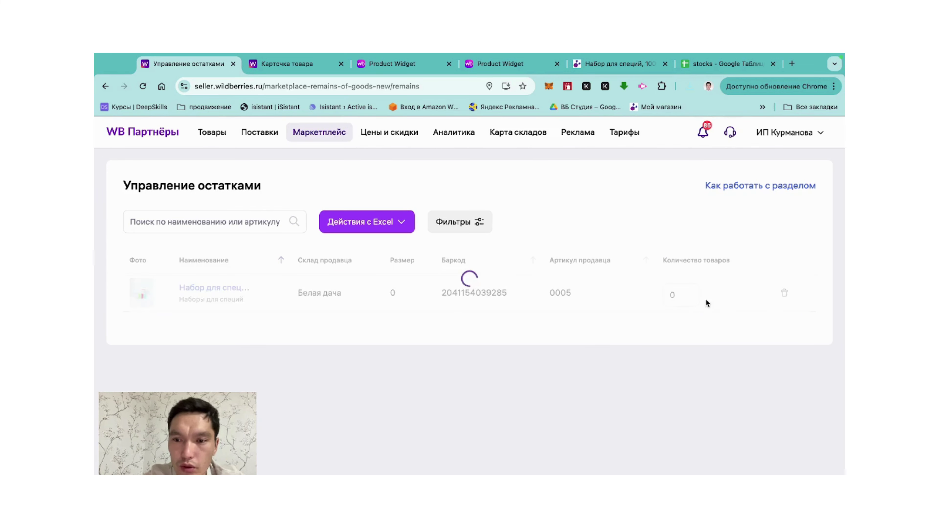
pyautogui.click(684, 294)
pyautogui.press('BackSpace')
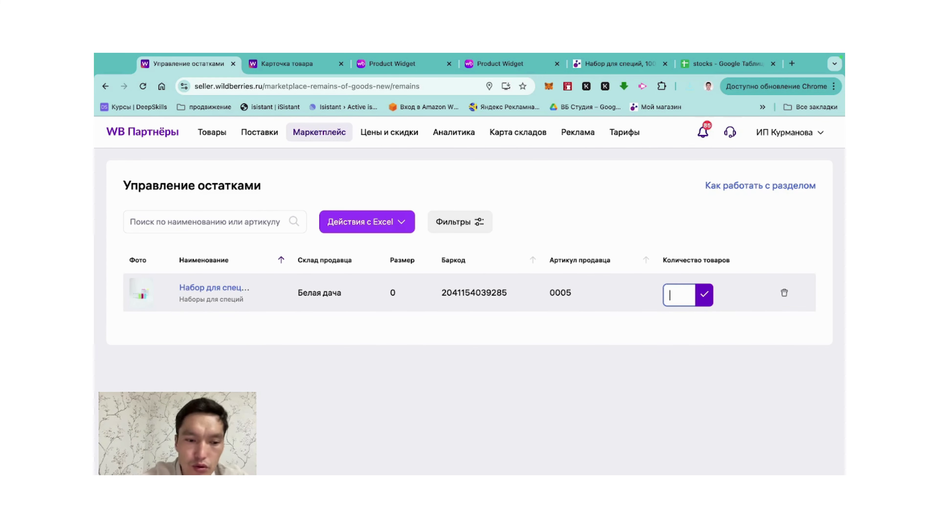
pyautogui.click(705, 298)
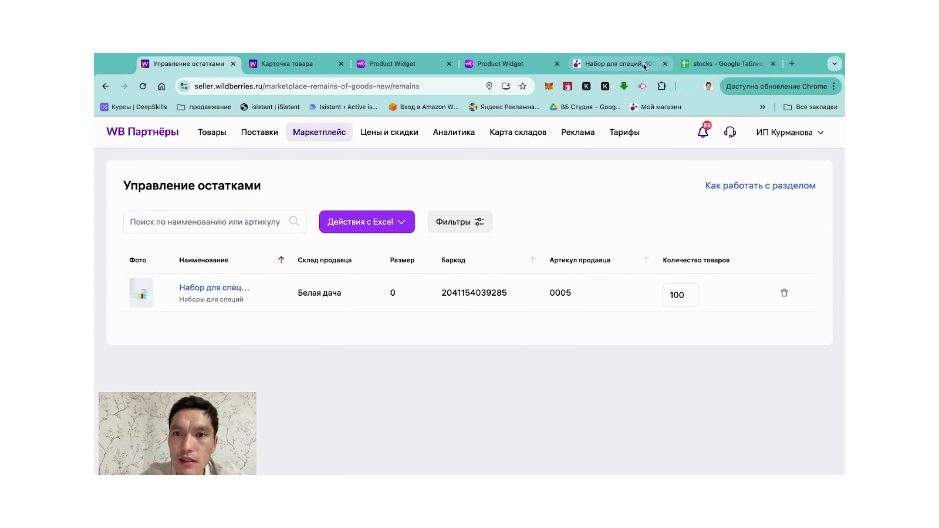
# - Compare the supplier's total stock (Общий остаток) on the iSistant spice set page with the quantity in Wildberries stock management
pyautogui.click(628, 64)
pyautogui.scroll(-3, 558, 365)
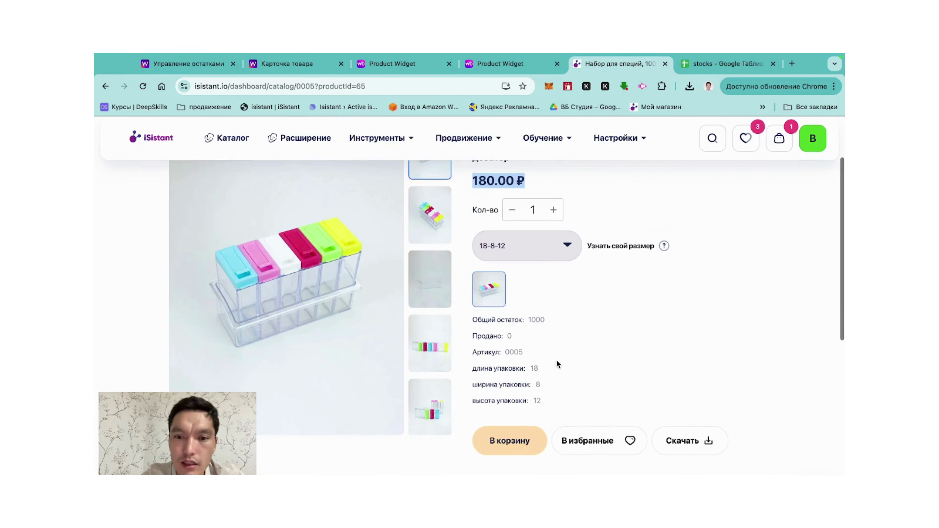
pyautogui.doubleClick(538, 319)
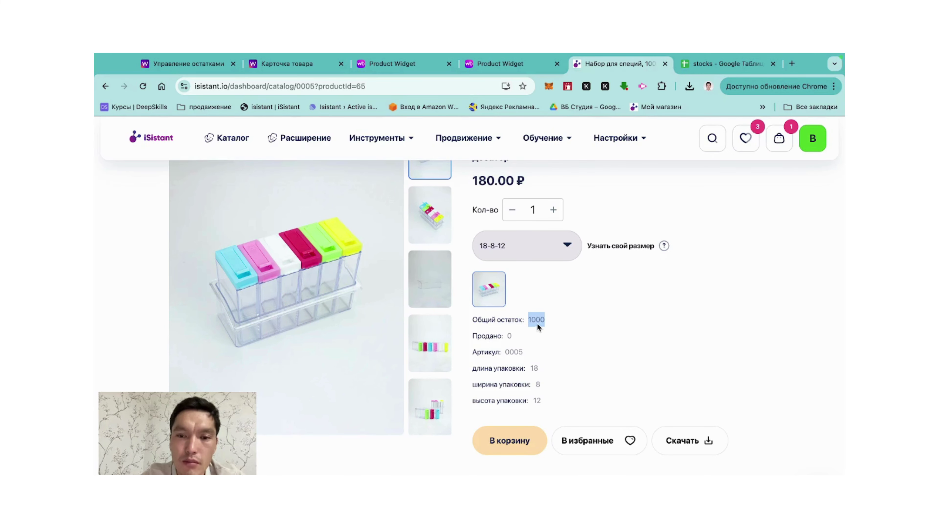
pyautogui.click(187, 64)
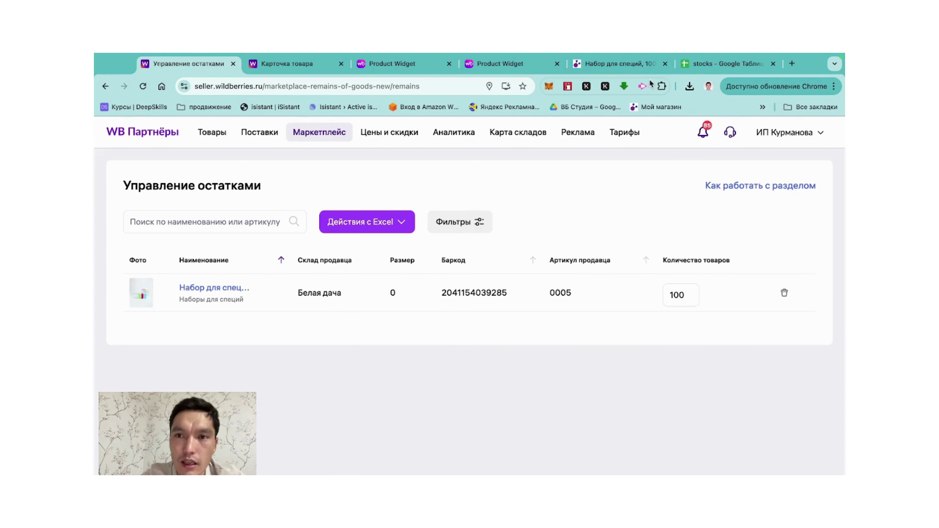
pyautogui.click(639, 73)
pyautogui.click(533, 318)
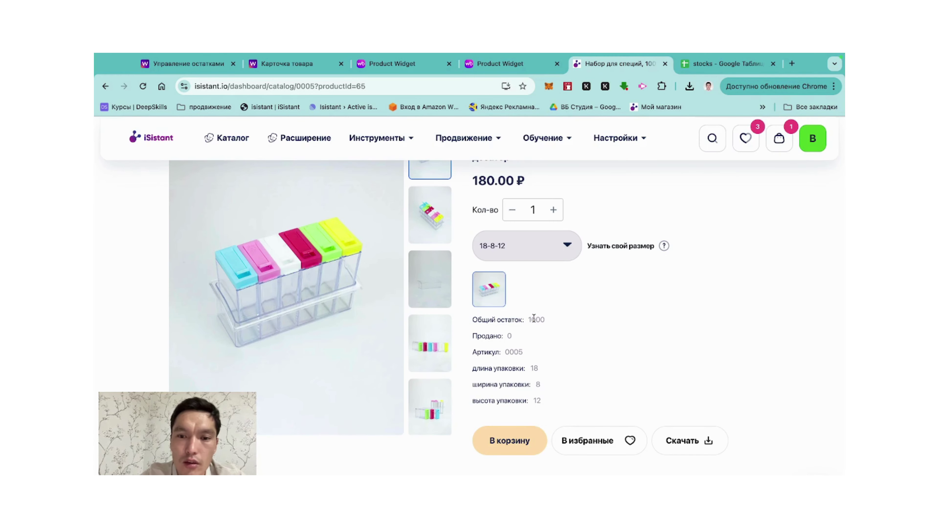
# - Check the article 0005 quantity in Управление остатками once more against the Общий остаток value on the supplier's iSistant page
pyautogui.click(201, 59)
pyautogui.click(176, 79)
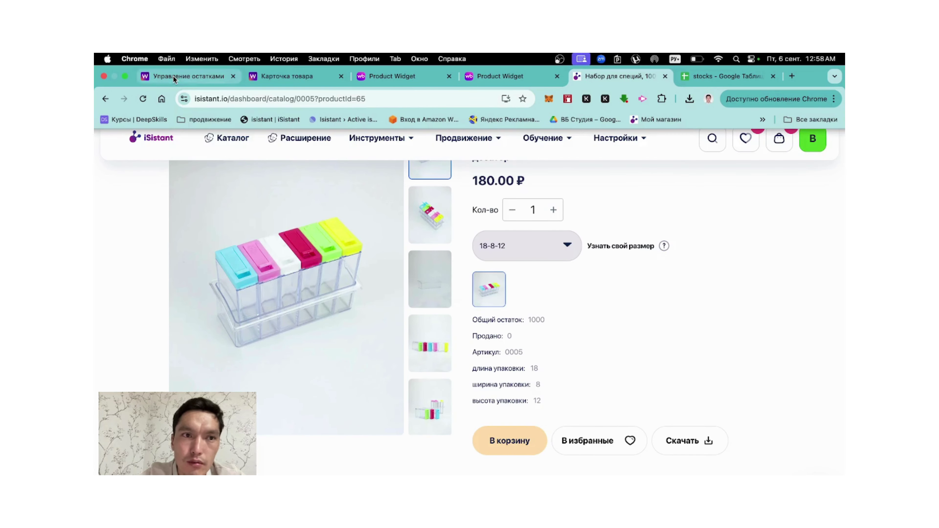
pyautogui.click(175, 77)
pyautogui.click(672, 301)
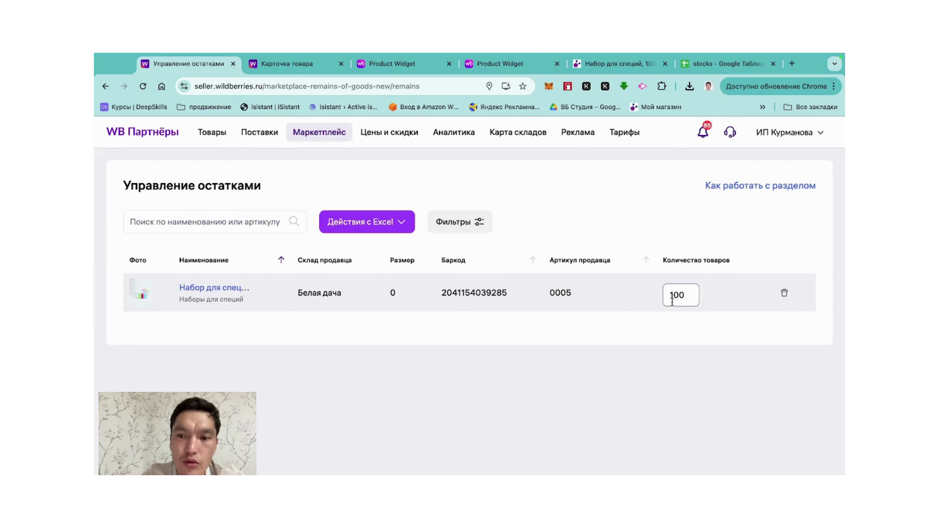
pyautogui.click(613, 70)
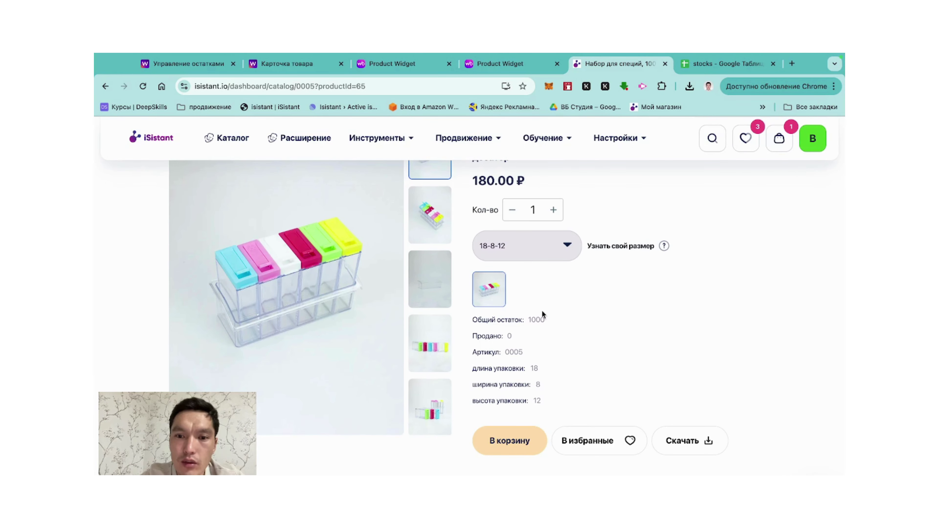
pyautogui.doubleClick(539, 319)
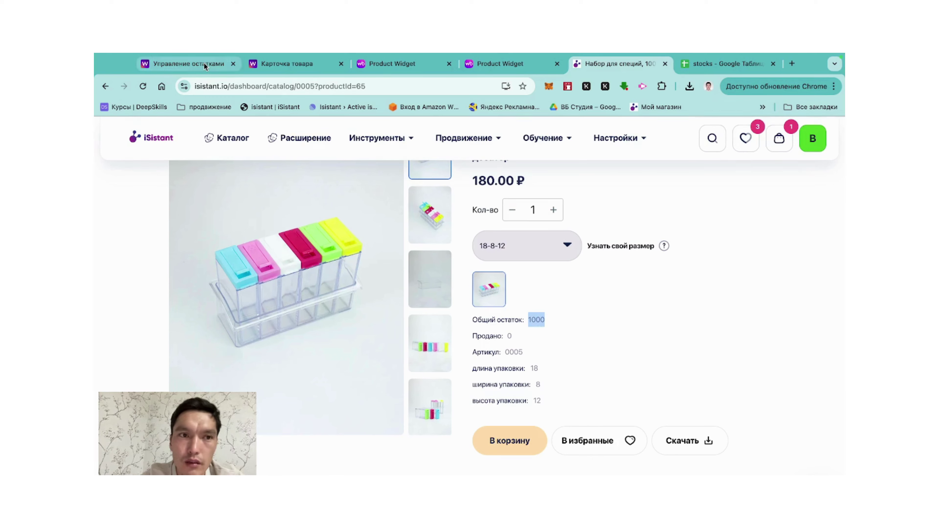
# - In the Wildberries stock list, set the quantity of article 0005 to 10 and save, and restore it to 100
pyautogui.click(187, 64)
pyautogui.click(689, 297)
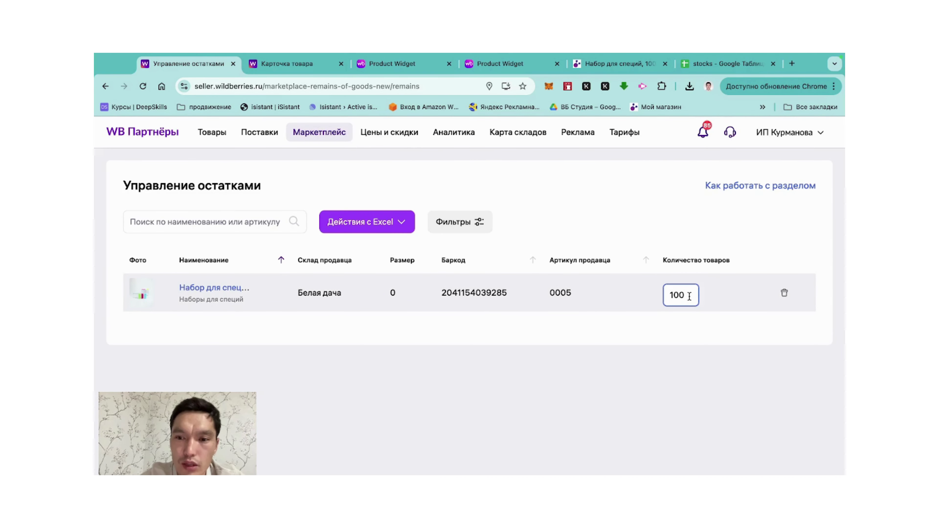
pyautogui.press('BackSpace')
pyautogui.click(704, 295)
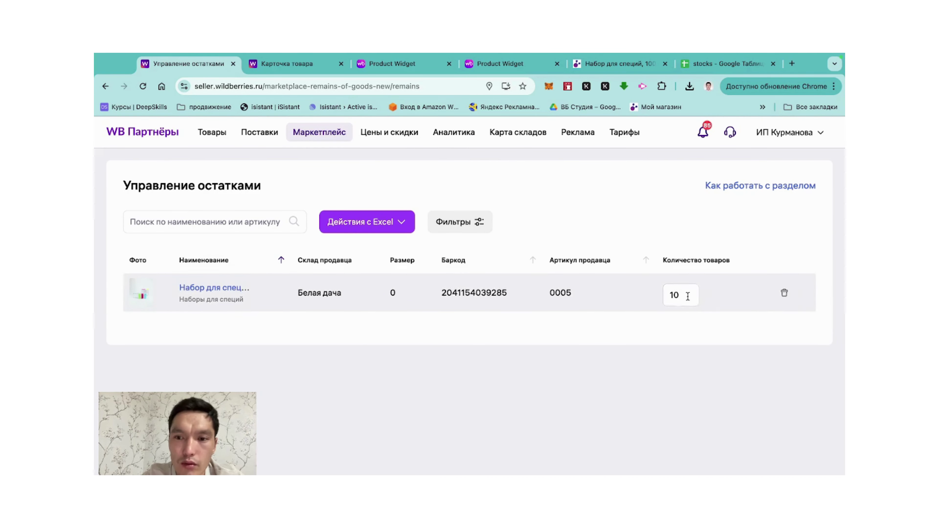
pyautogui.write('0')
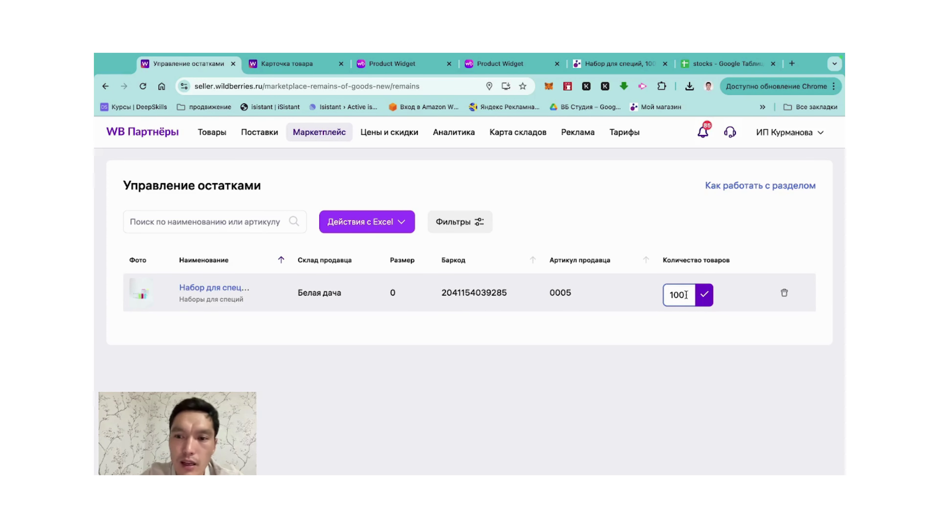
pyautogui.click(705, 296)
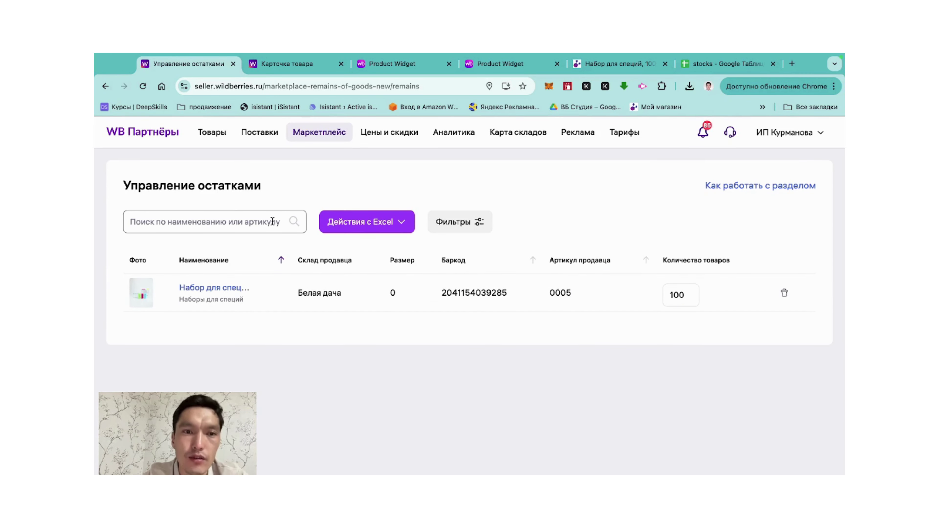
# - Reload the already open Wildberries product page of the spice set and look over its listing
pyautogui.click(418, 72)
pyautogui.click(147, 86)
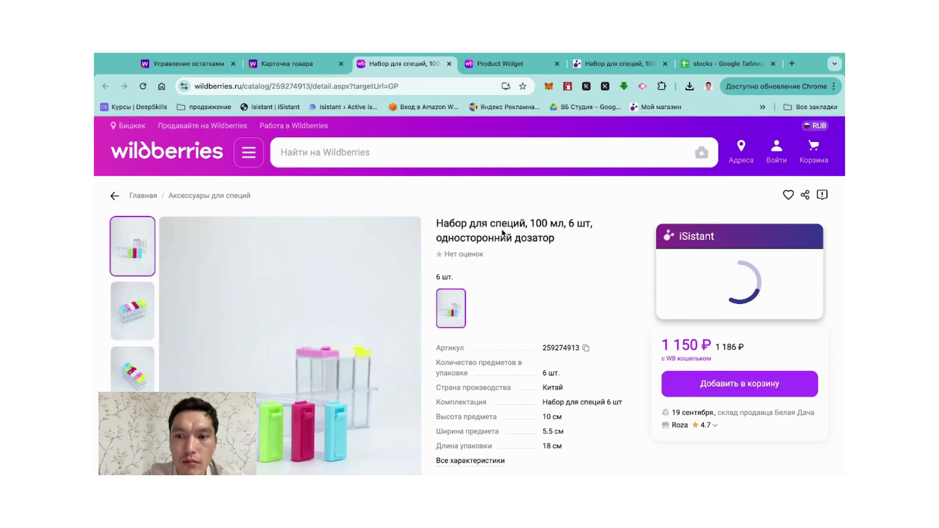
pyautogui.scroll(-3, 524, 335)
pyautogui.scroll(3, 524, 335)
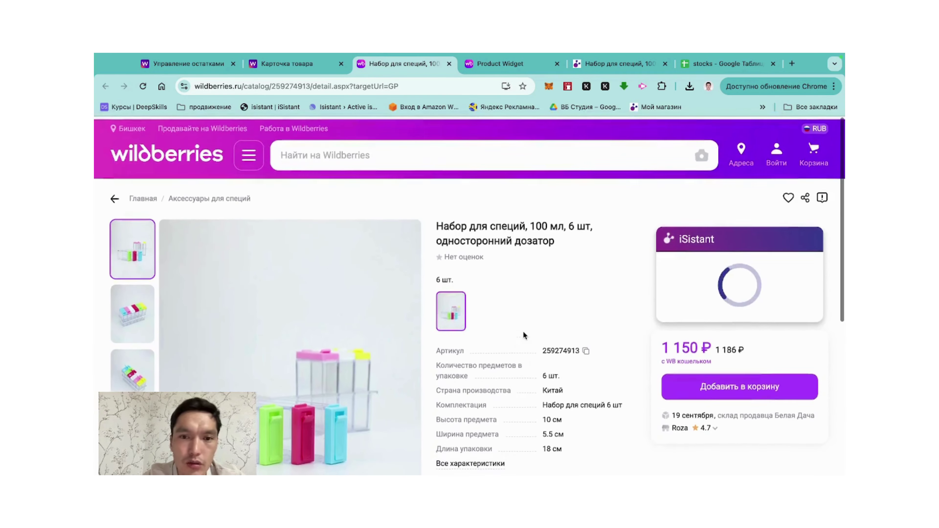
# - Open the spice set's Wildberries product page from its name in the stock list and examine the photos, details and delivery information
pyautogui.click(174, 76)
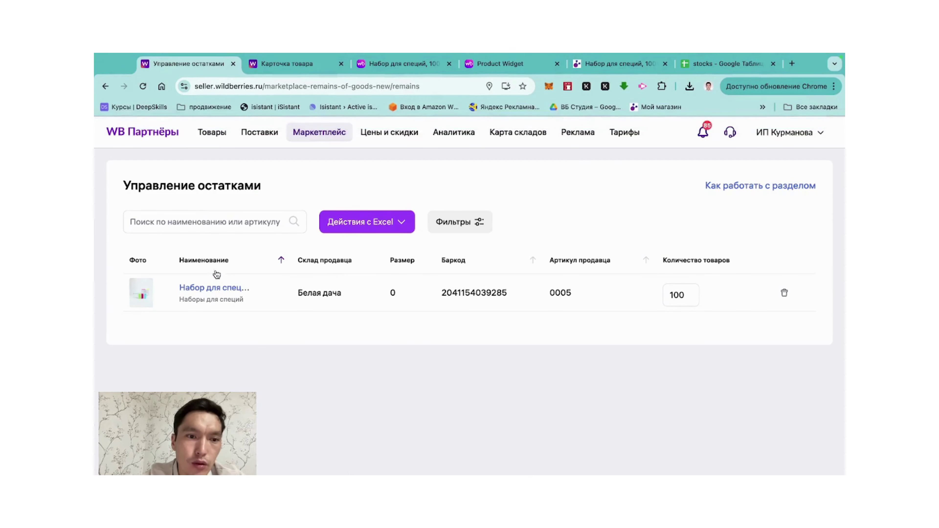
pyautogui.click(201, 291)
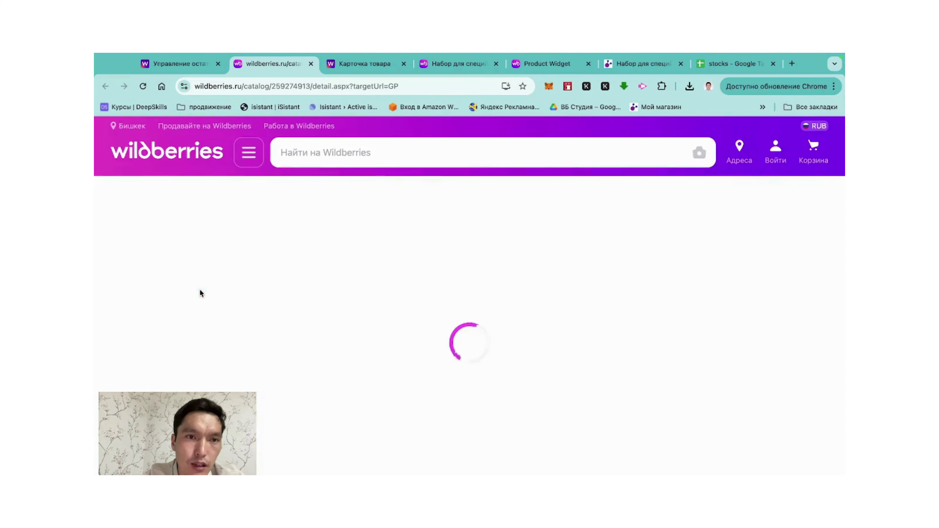
pyautogui.scroll(-6, 469, 264)
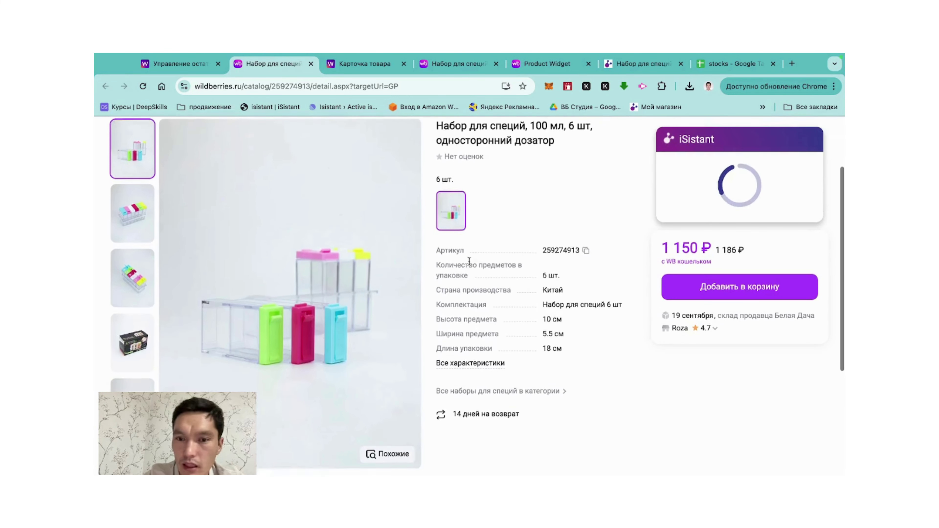
pyautogui.scroll(4, 469, 261)
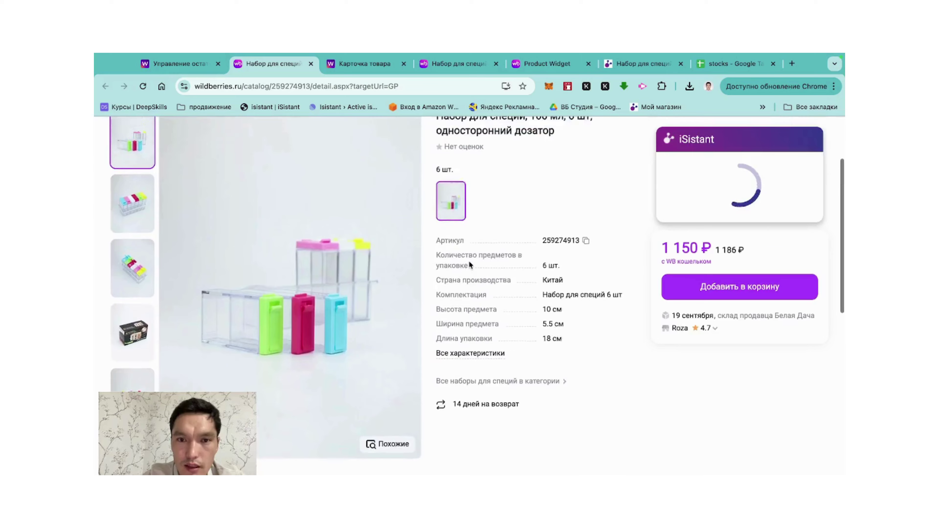
pyautogui.scroll(-5, 469, 261)
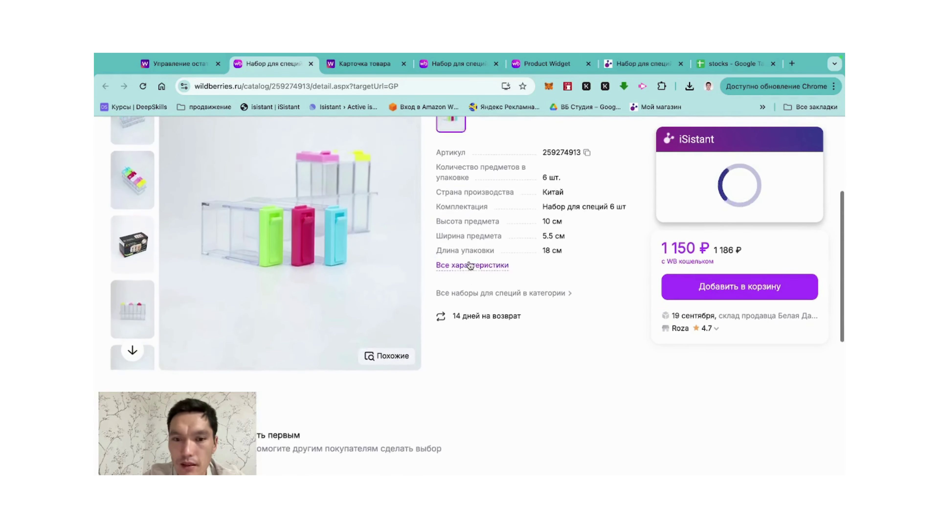
pyautogui.scroll(8, 469, 260)
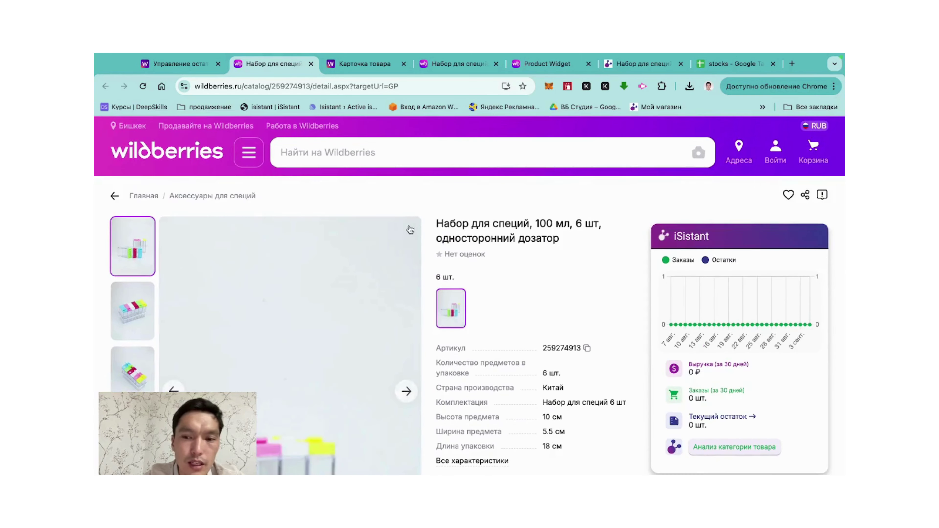
pyautogui.scroll(-5, 469, 261)
pyautogui.scroll(5, 465, 225)
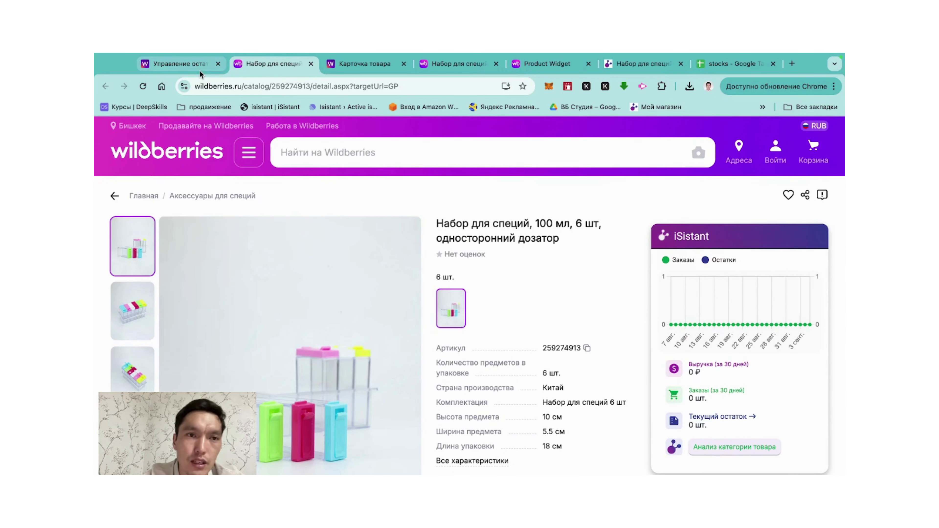
# - View the spice set's full characteristics (Все характеристики), close them and review the rest of the product page
pyautogui.click(483, 460)
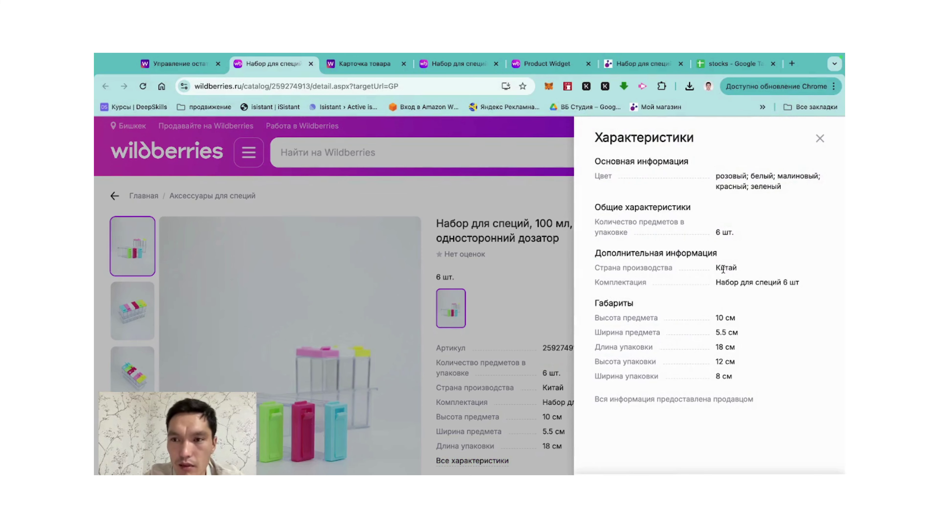
pyautogui.click(820, 139)
pyautogui.scroll(-4, 512, 402)
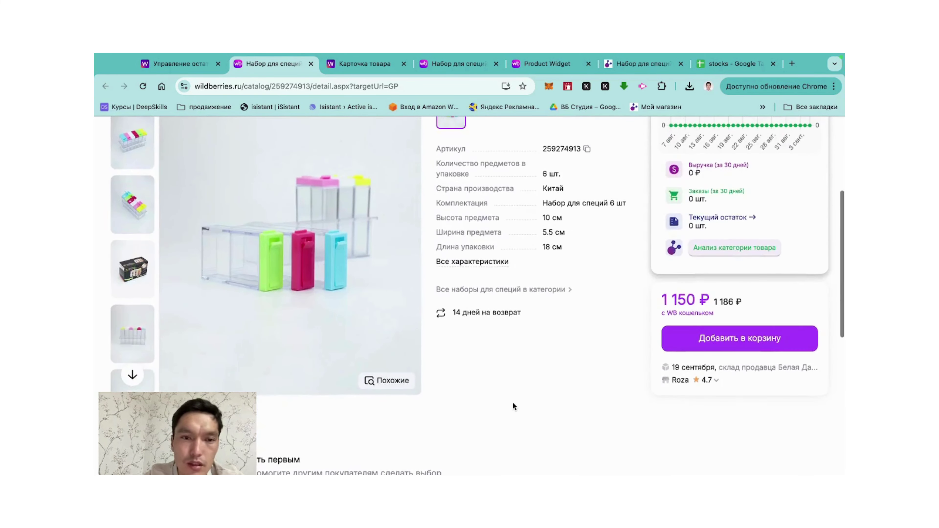
pyautogui.scroll(5, 513, 404)
pyautogui.scroll(-5, 512, 402)
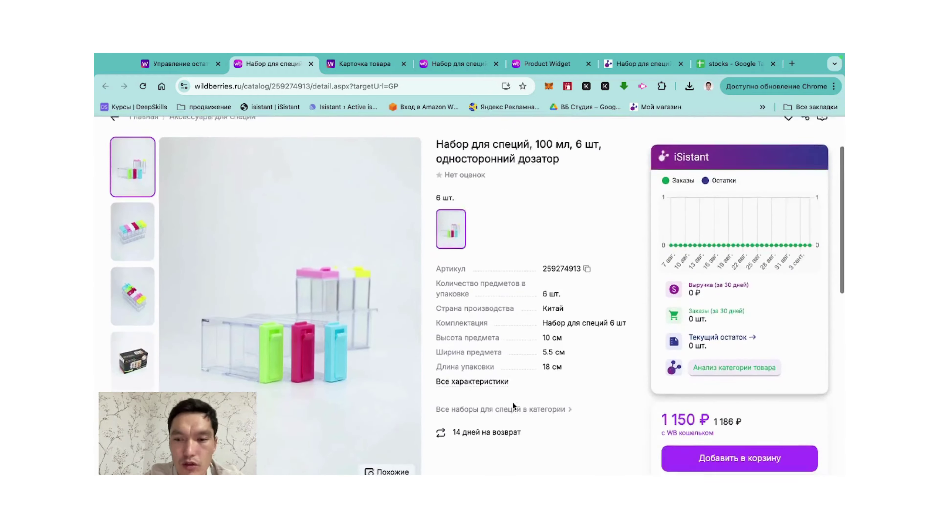
pyautogui.scroll(5, 512, 402)
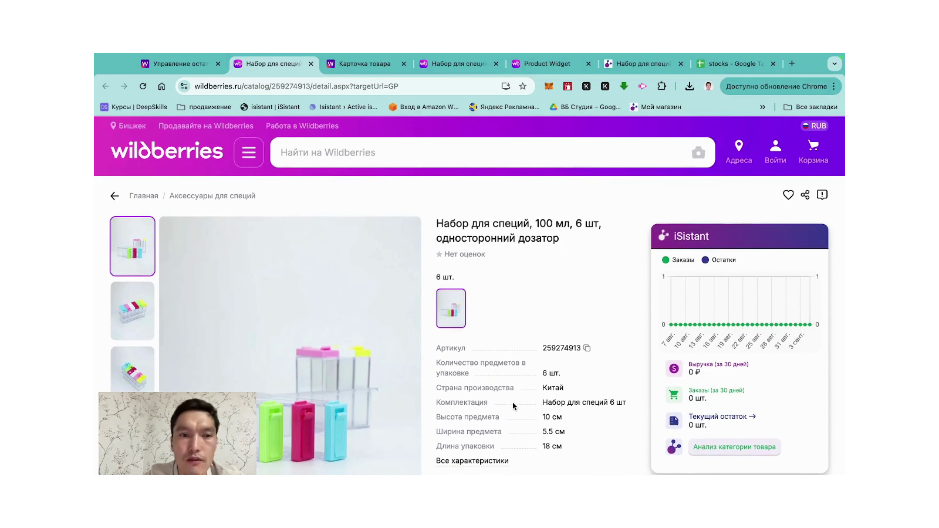
pyautogui.scroll(-3, 512, 402)
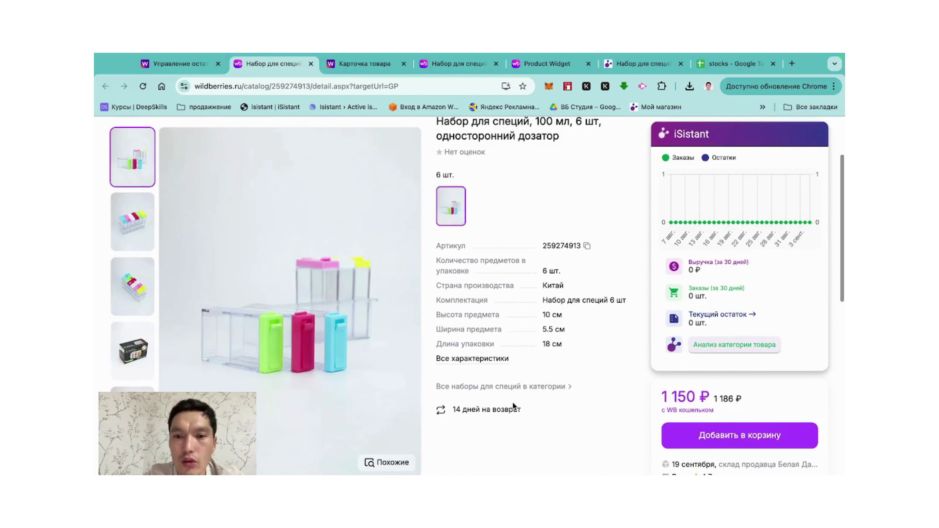
pyautogui.scroll(-10, 512, 402)
pyautogui.scroll(13, 513, 407)
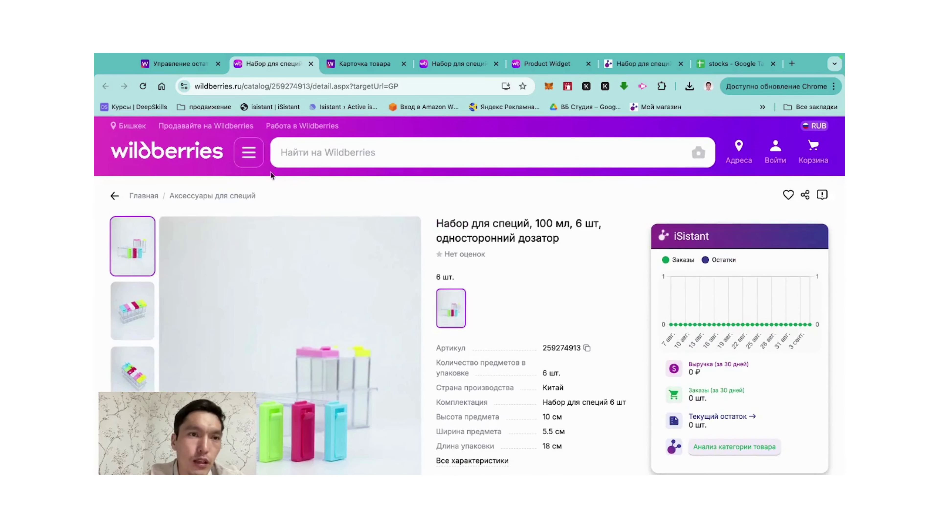
# - Compare the stock list entry with the spice set's product page and check the price shown to buyers
pyautogui.click(204, 71)
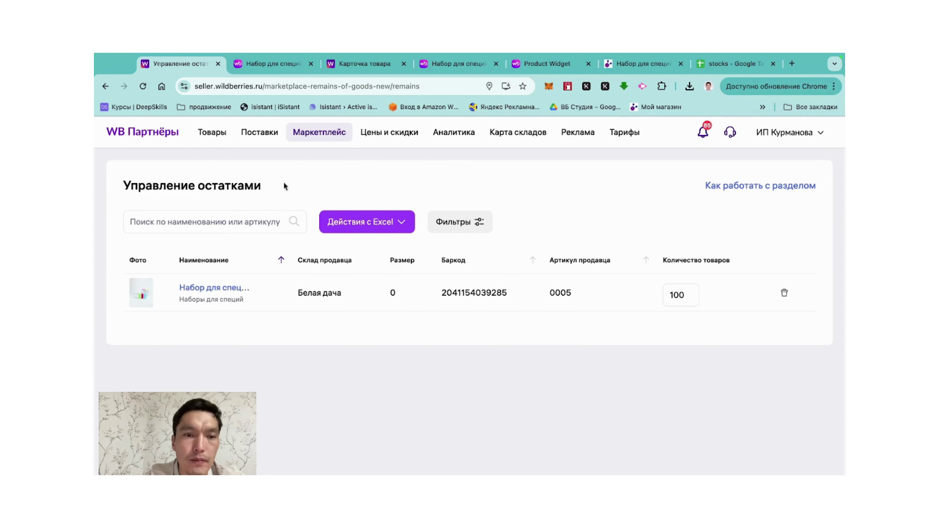
pyautogui.click(293, 73)
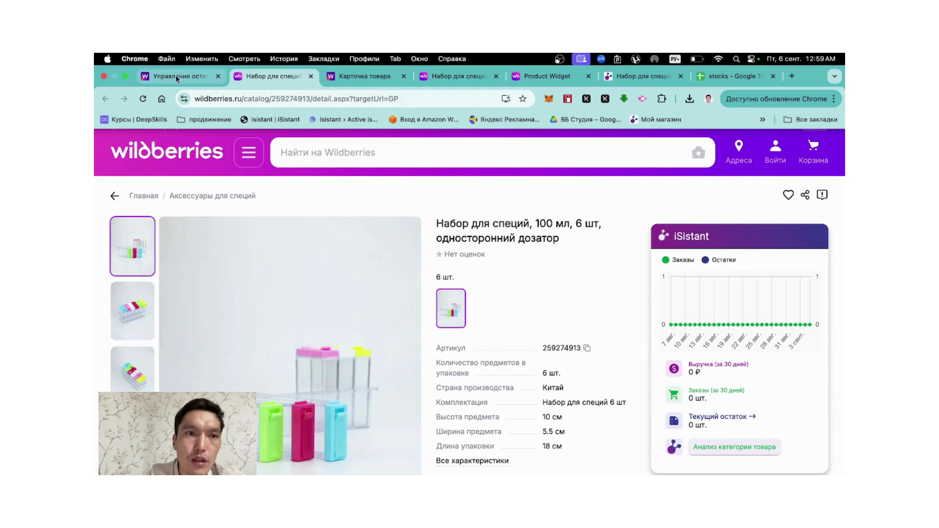
pyautogui.click(172, 61)
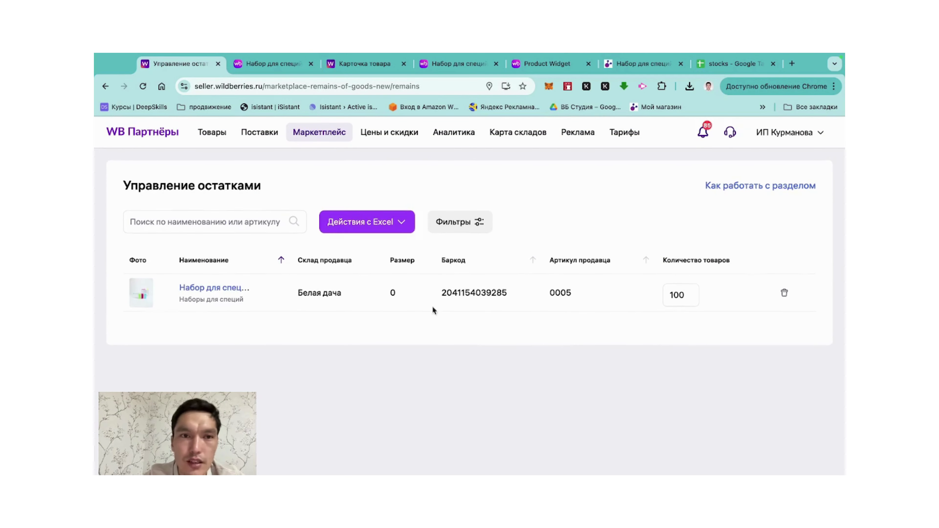
pyautogui.click(266, 69)
pyautogui.scroll(-4, 544, 304)
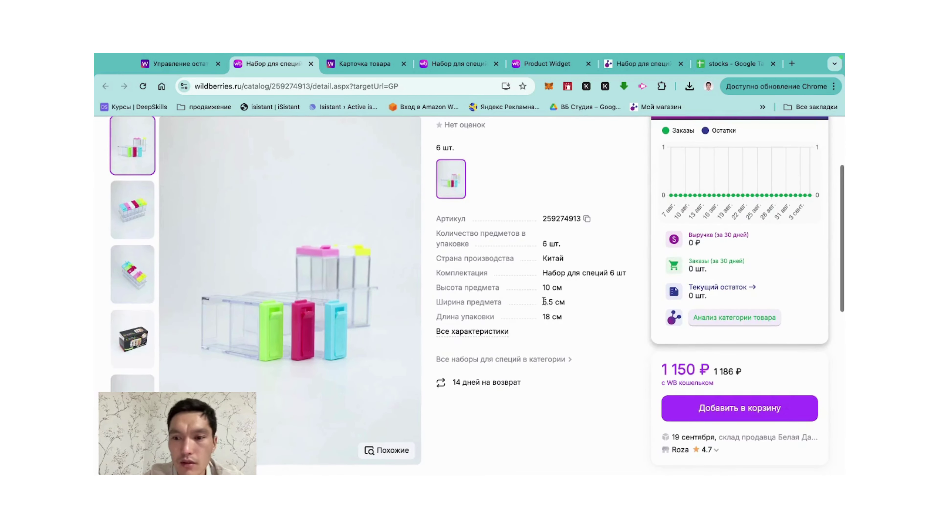
pyautogui.doubleClick(727, 372)
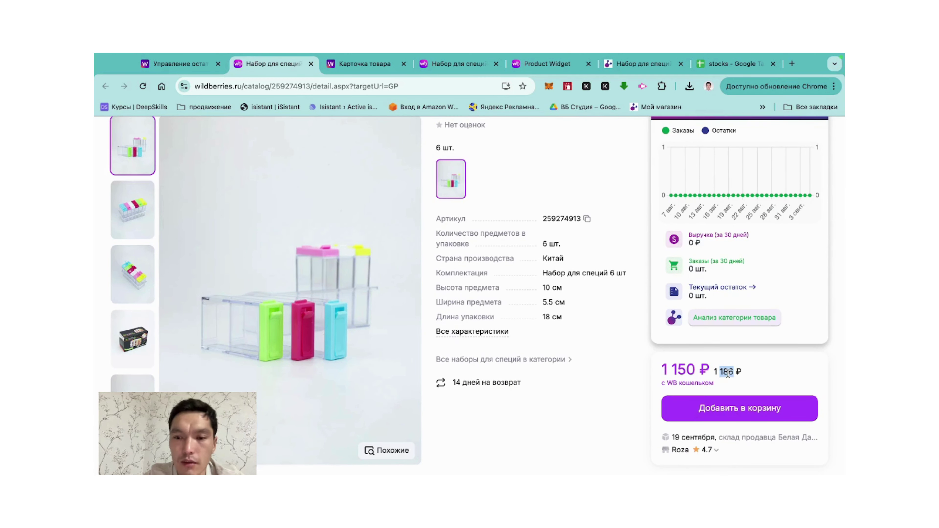
# - Open the Цены и скидки page in the seller portal and filter the products by the category Наборы для специй
pyautogui.click(203, 70)
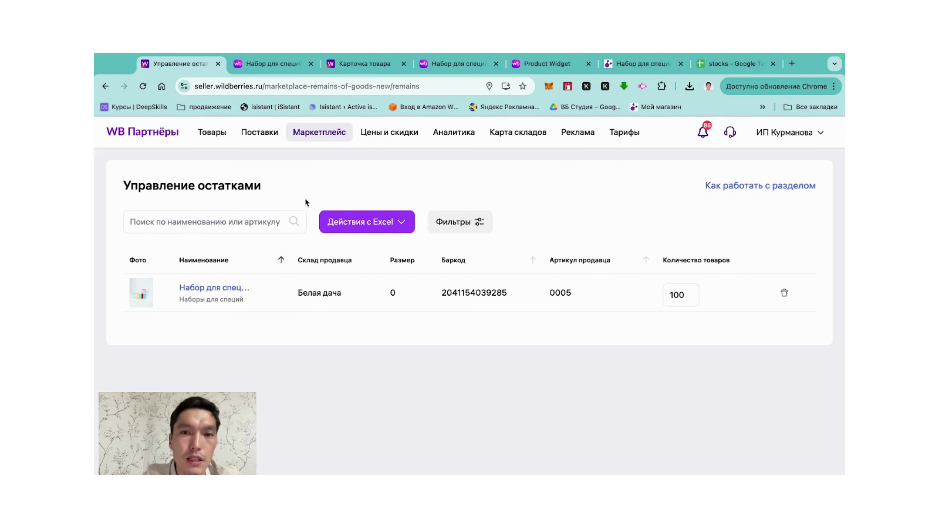
pyautogui.moveTo(367, 124)
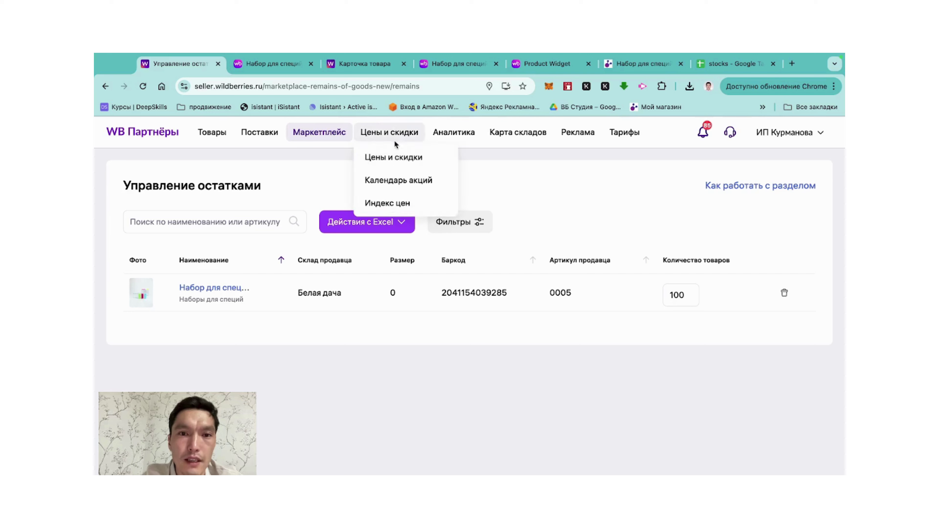
pyautogui.click(398, 158)
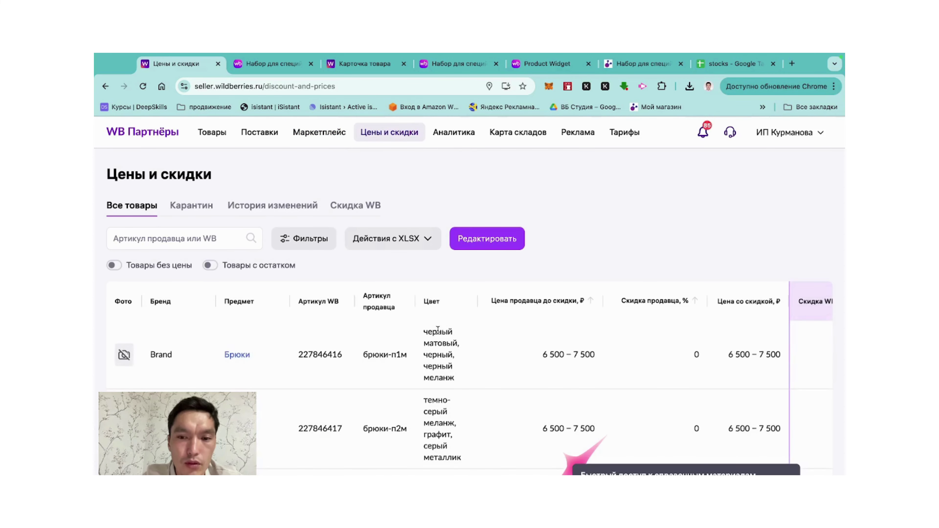
pyautogui.click(320, 241)
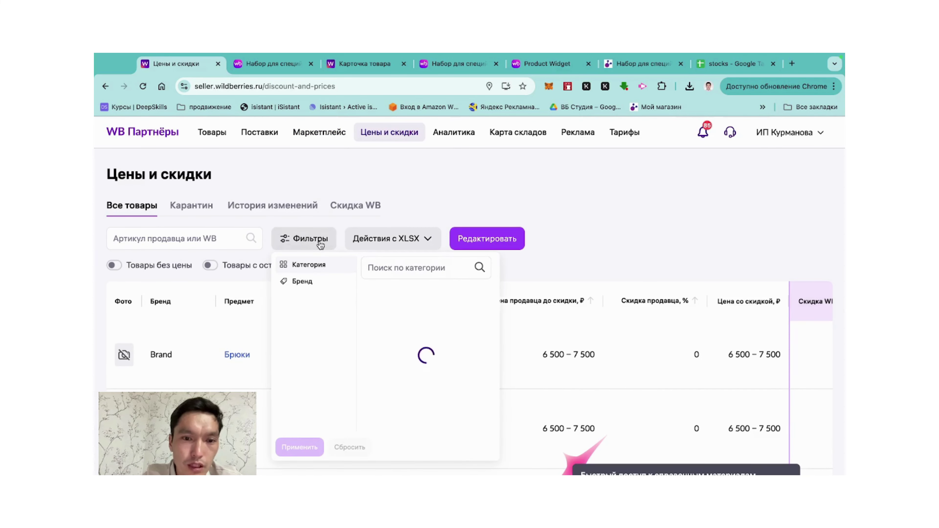
pyautogui.scroll(-1, 385, 346)
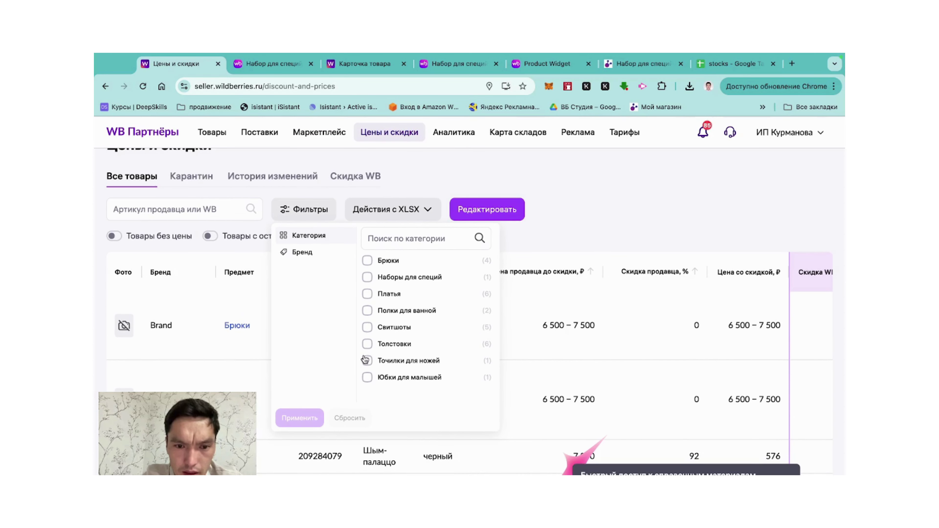
pyautogui.click(367, 278)
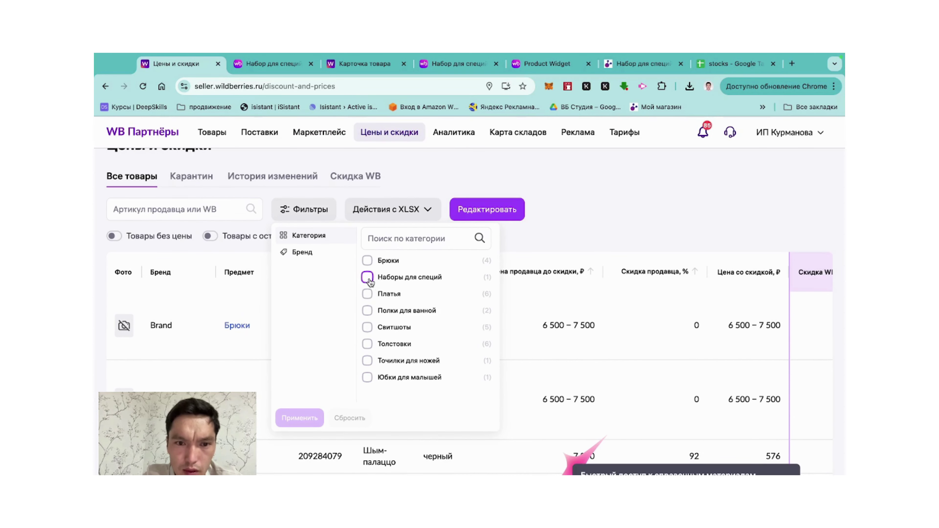
pyautogui.click(320, 410)
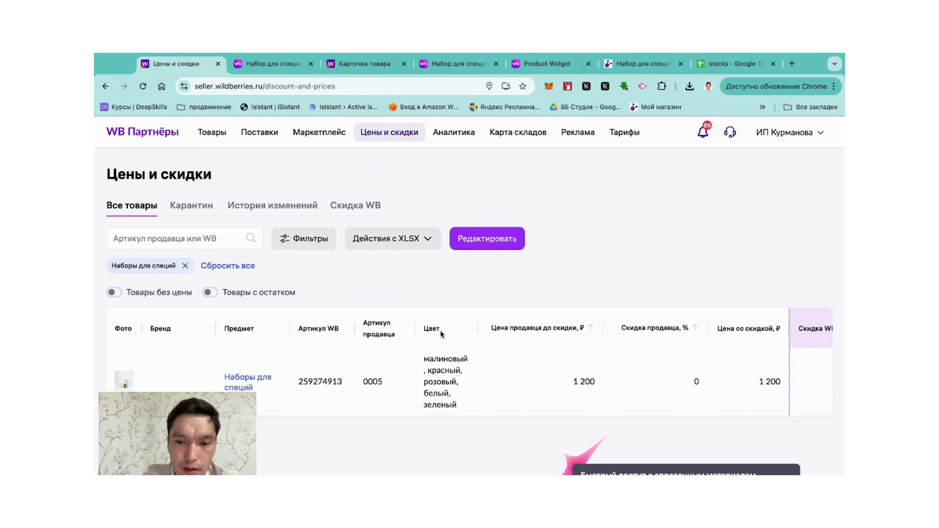
# - Compare the spice set's seller price and WB discount with the price shown on its product page
pyautogui.doubleClick(585, 385)
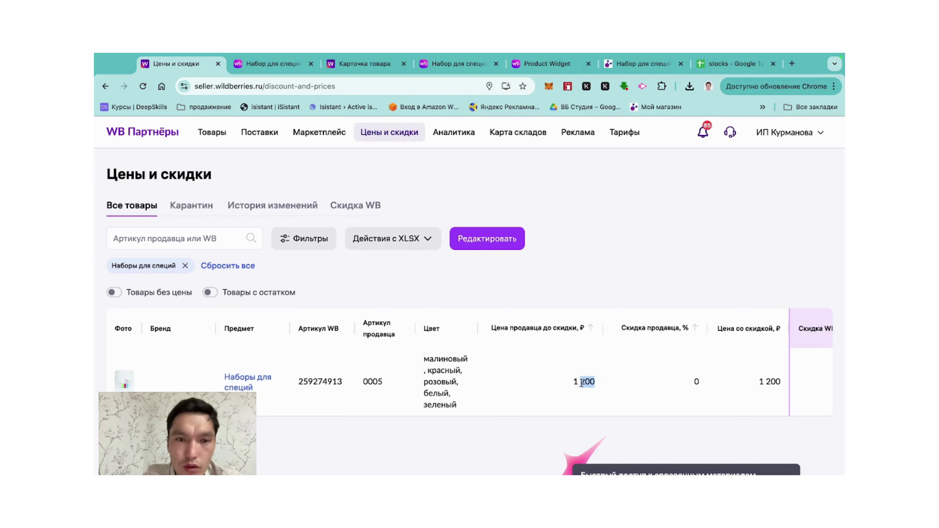
pyautogui.hscroll(2, 634, 381)
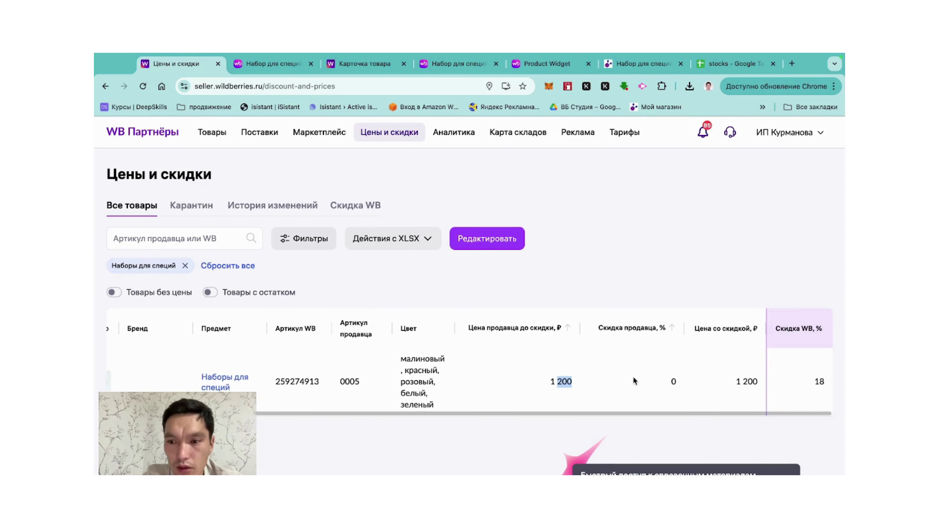
pyautogui.doubleClick(821, 381)
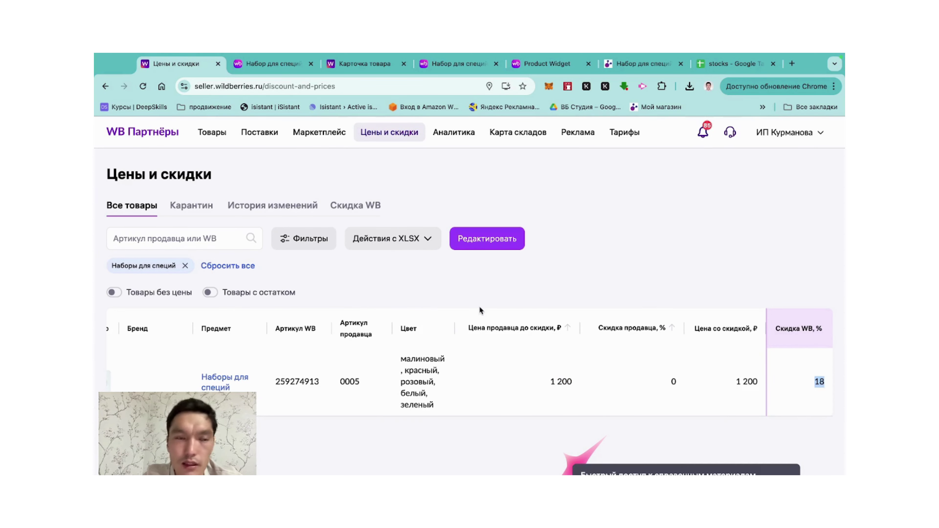
pyautogui.click(287, 70)
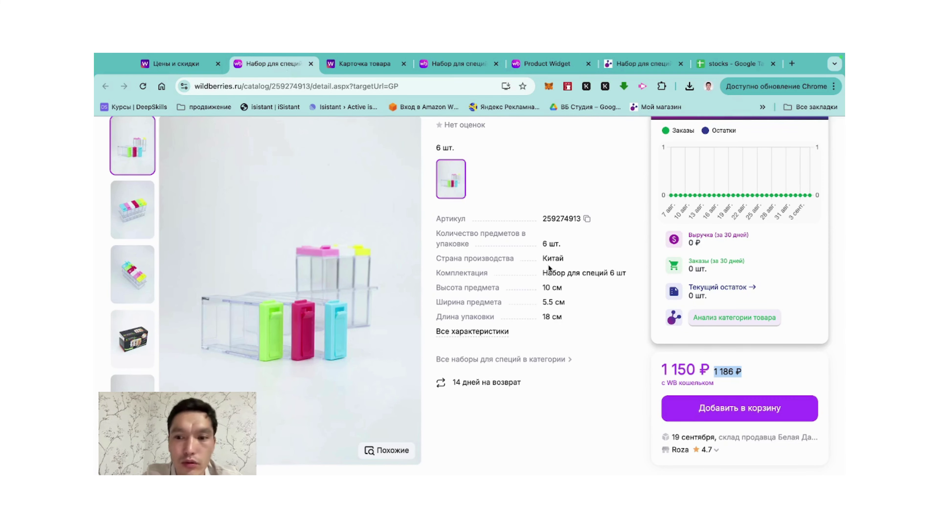
pyautogui.doubleClick(726, 372)
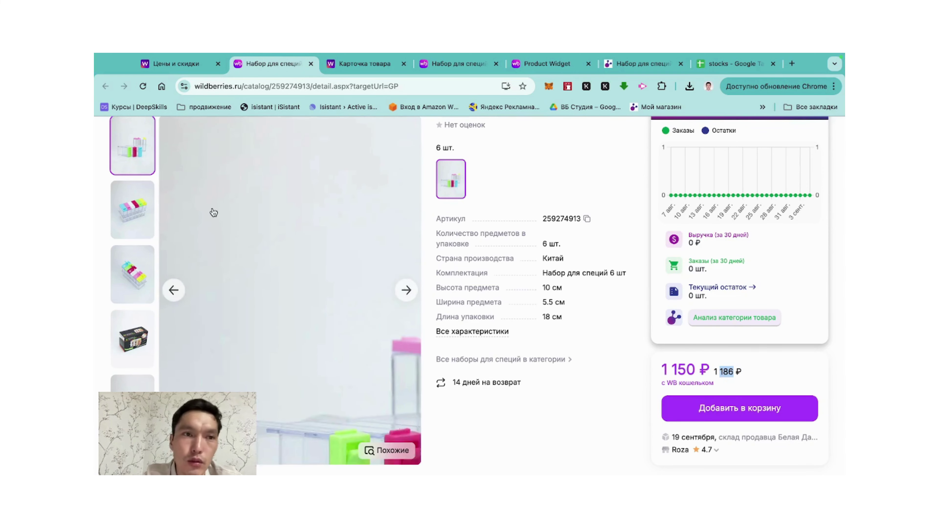
# - Set the spice set's seller discount to 55% in Цены и скидки and apply it, confirming that a discount above 50% is intended
pyautogui.click(174, 64)
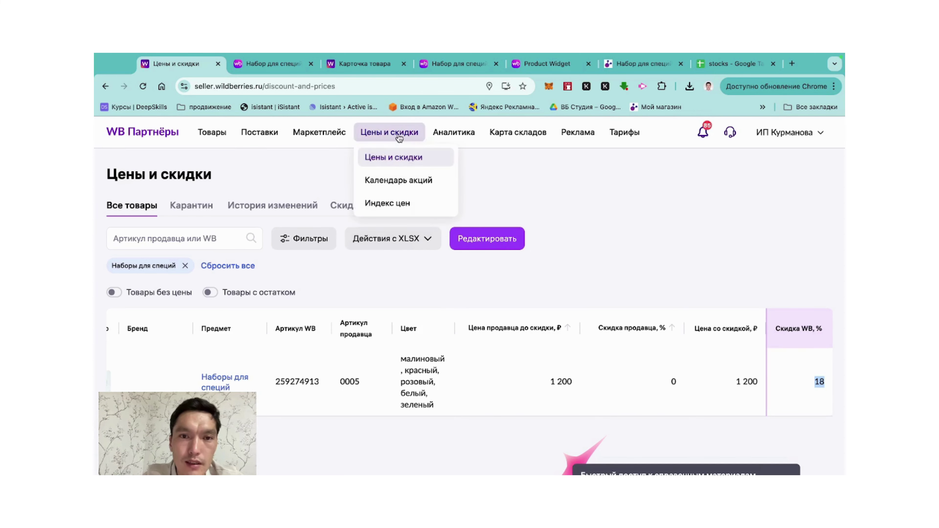
pyautogui.click(477, 242)
pyautogui.click(629, 383)
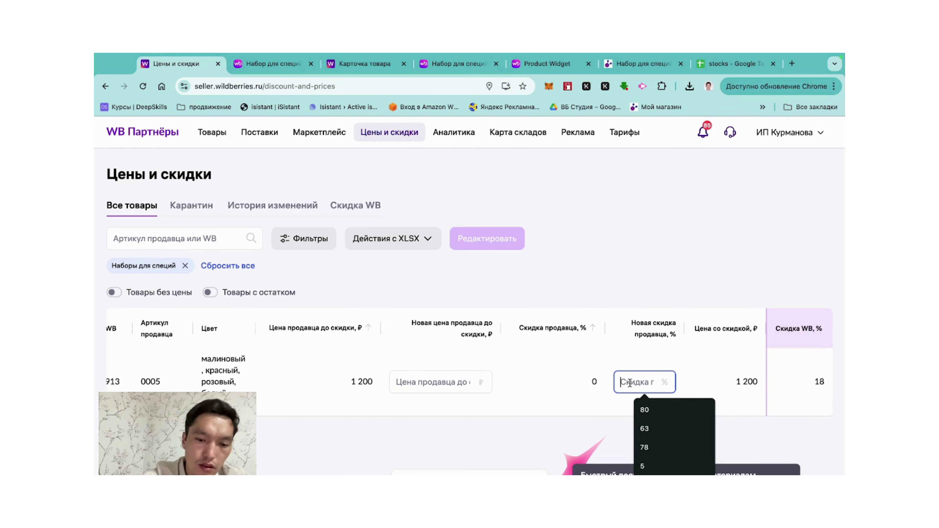
pyautogui.write('55')
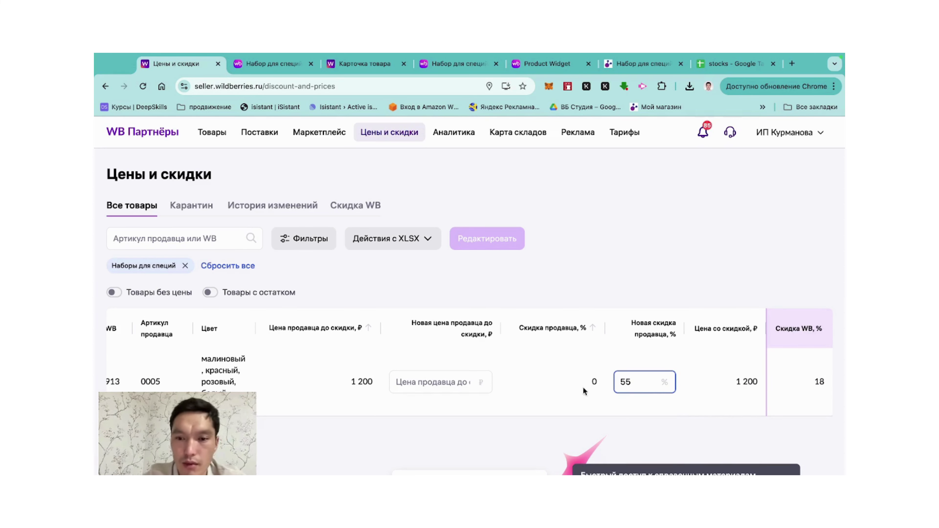
pyautogui.click(570, 399)
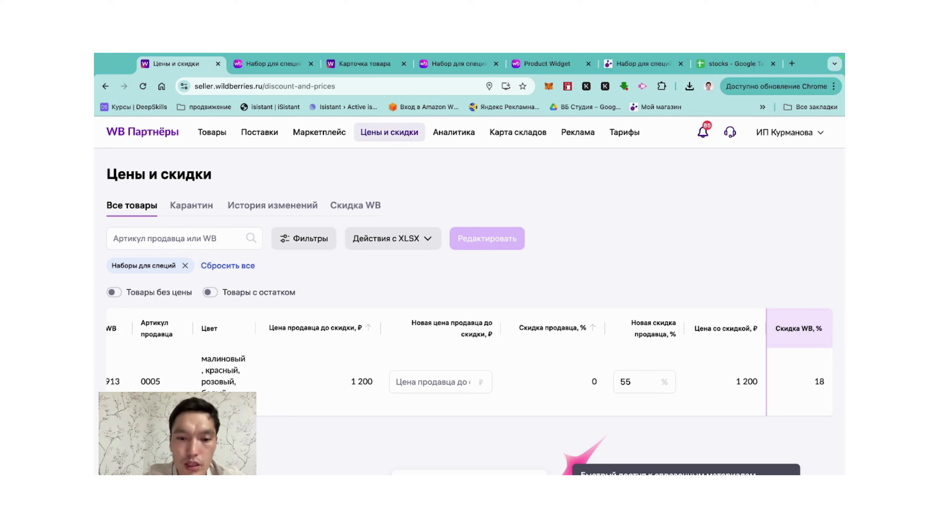
pyautogui.click(487, 239)
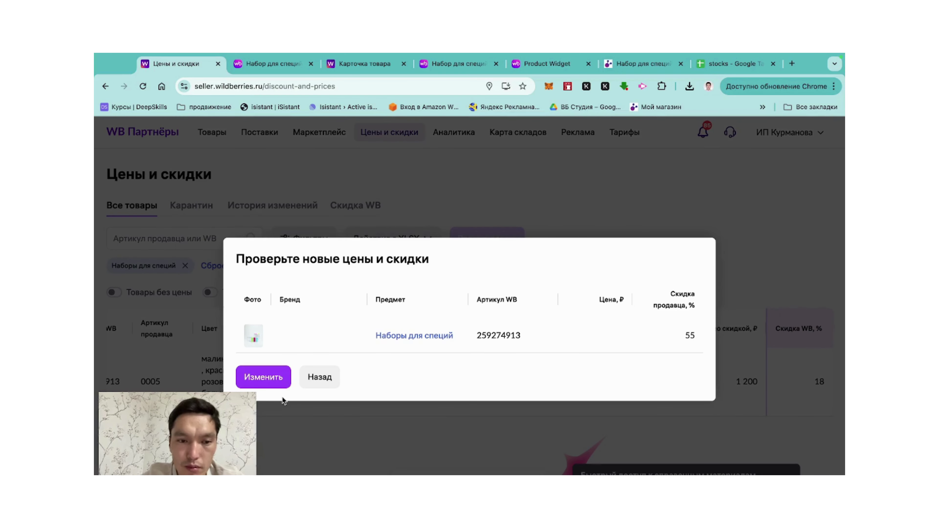
pyautogui.click(273, 380)
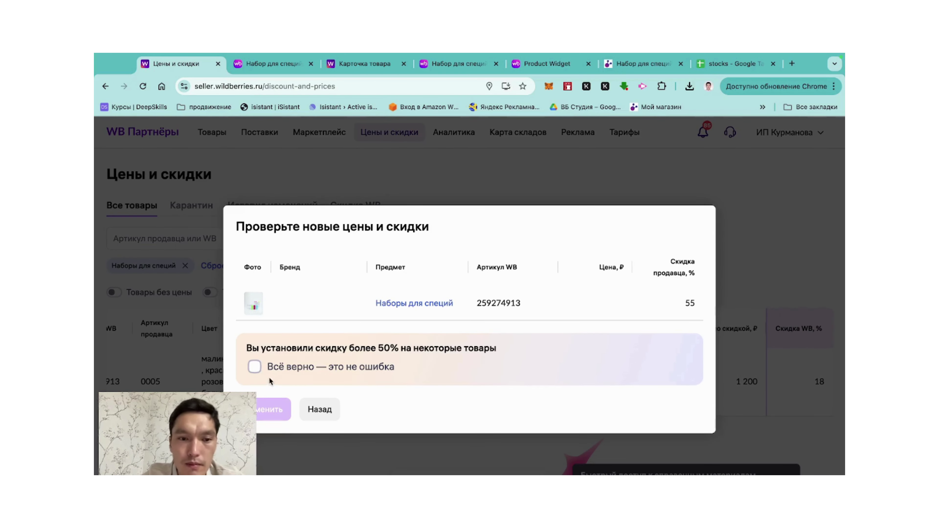
pyautogui.click(254, 366)
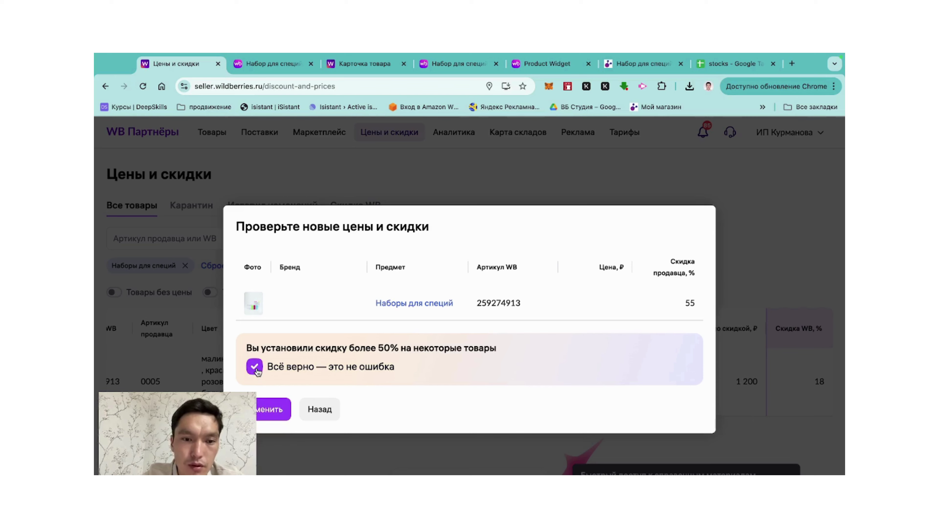
pyautogui.click(264, 405)
pyautogui.click(418, 412)
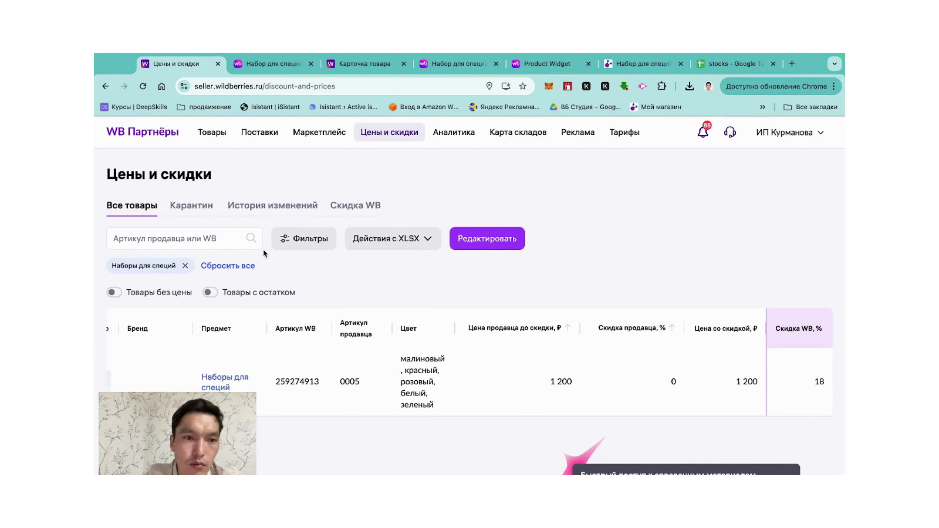
# - Reload Цены и скидки, filter by the category Наборы для специй again and check the spice set's discounted price
pyautogui.click(143, 85)
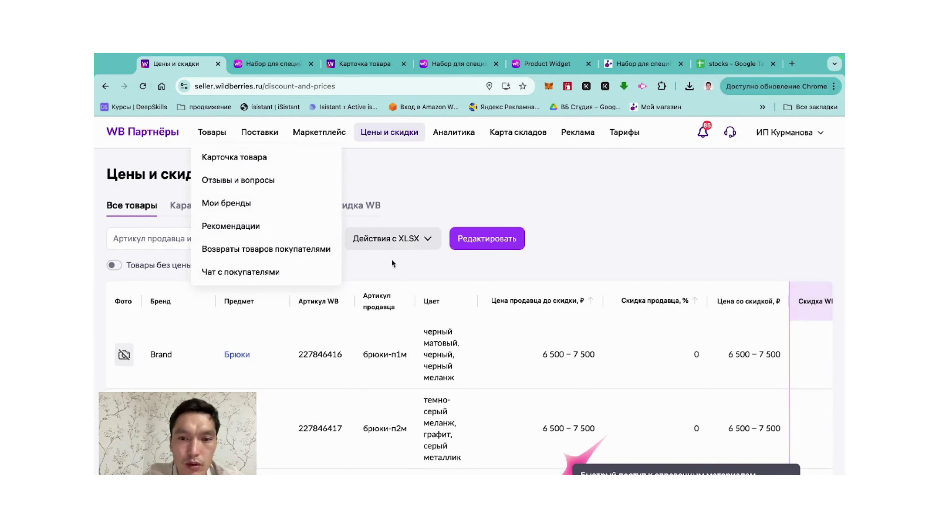
pyautogui.click(322, 241)
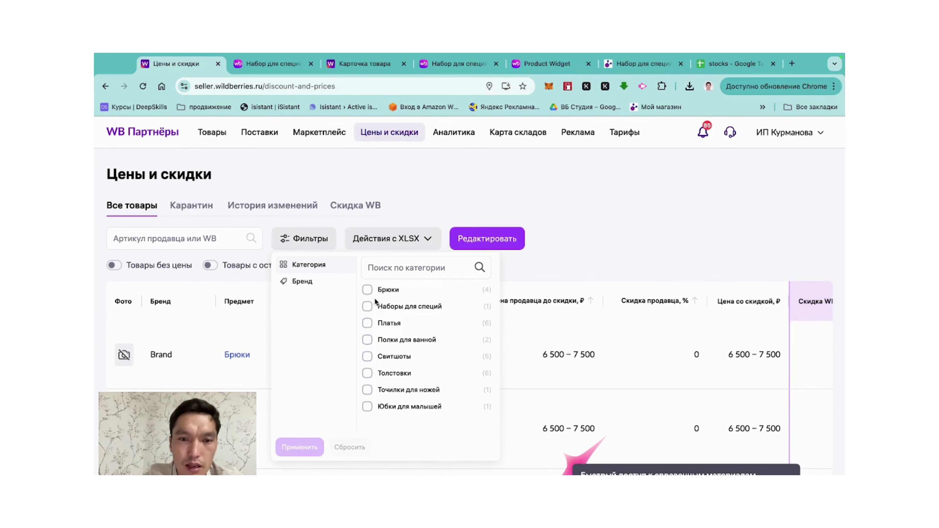
pyautogui.click(367, 307)
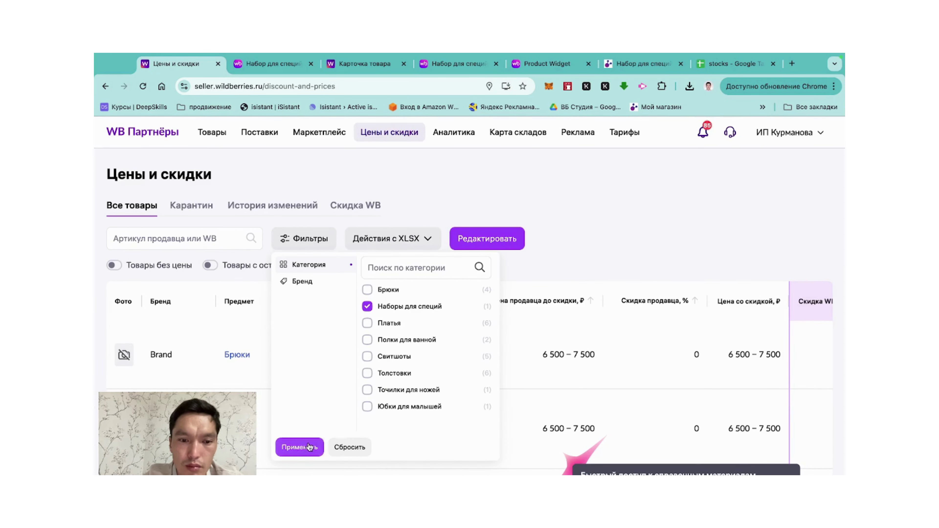
pyautogui.click(300, 447)
pyautogui.hscroll(2, 491, 369)
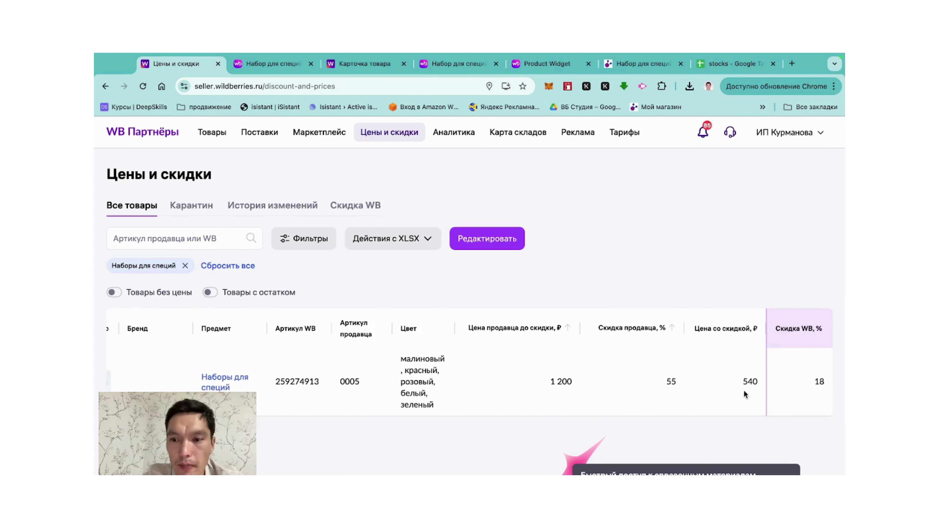
pyautogui.doubleClick(746, 381)
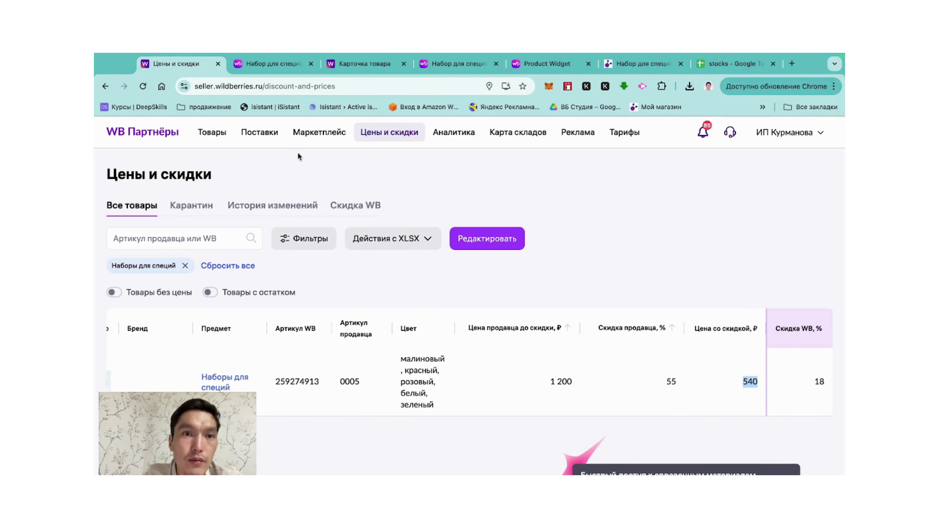
# - Check the buyer price on the spice set's product page against the discounted seller price
pyautogui.click(259, 64)
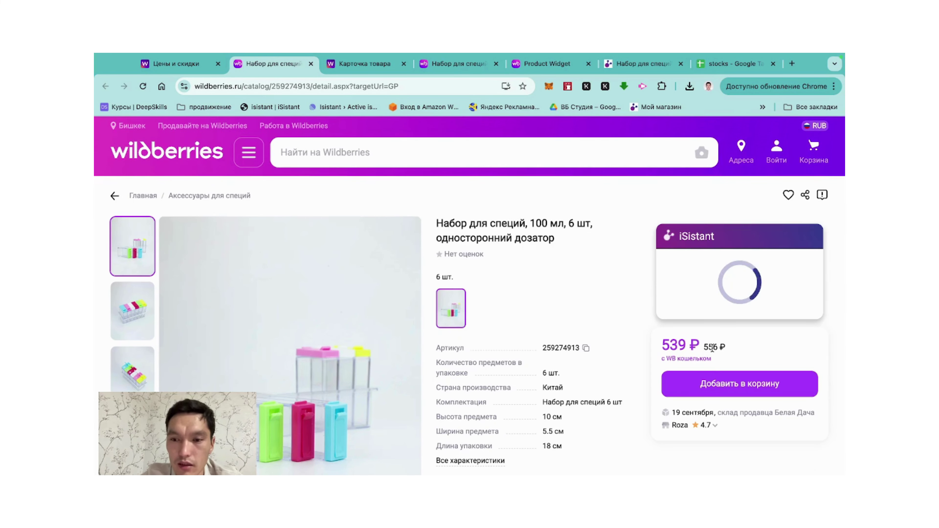
pyautogui.tripleClick(710, 350)
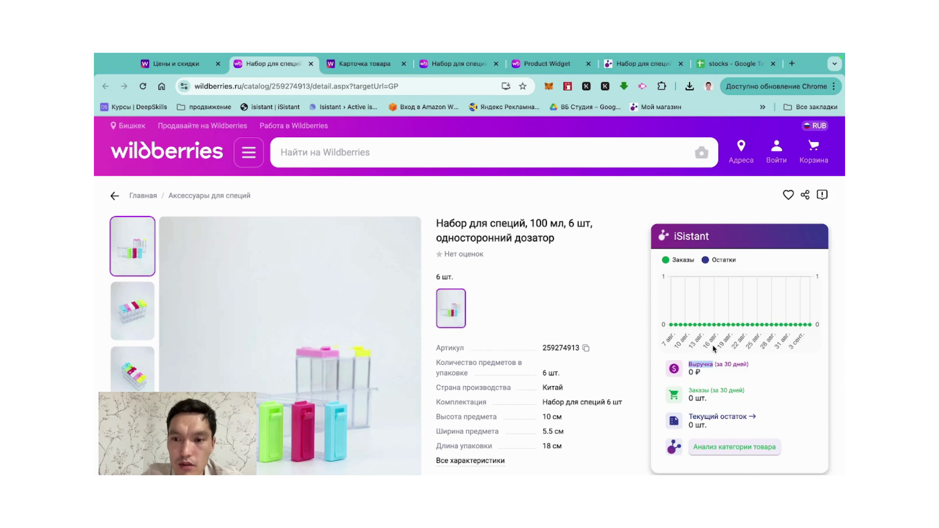
pyautogui.scroll(-2, 719, 444)
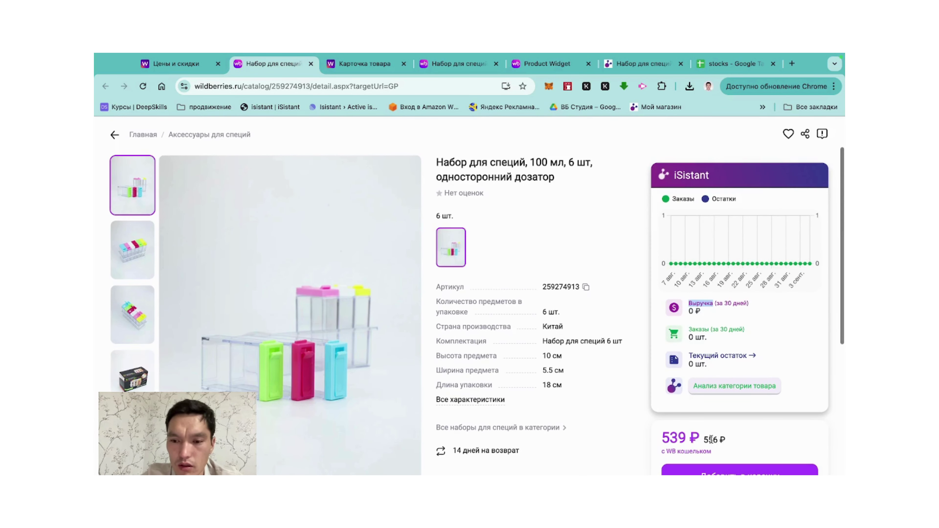
pyautogui.doubleClick(711, 440)
# - Return to Цены и скидки, refresh the price list and reapply the Наборы для специй category filter
pyautogui.click(176, 63)
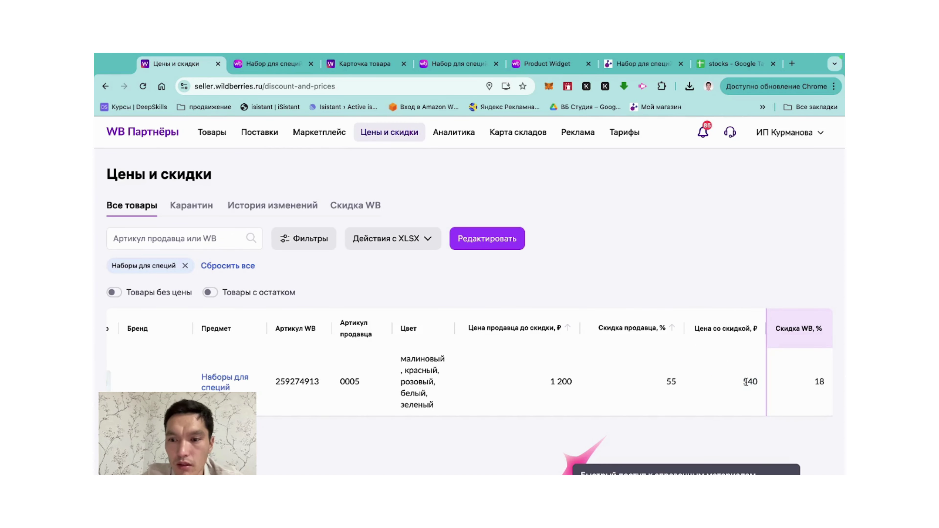
pyautogui.click(143, 86)
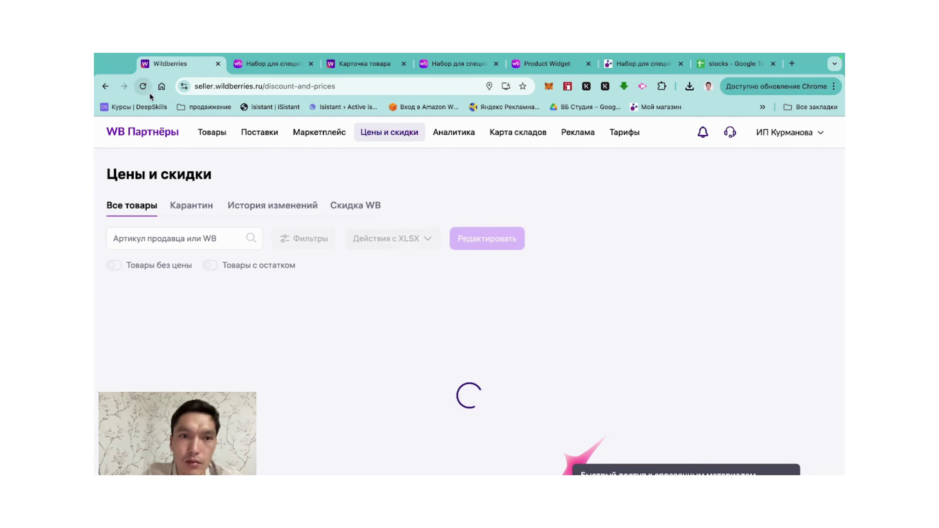
pyautogui.scroll(-3, 498, 345)
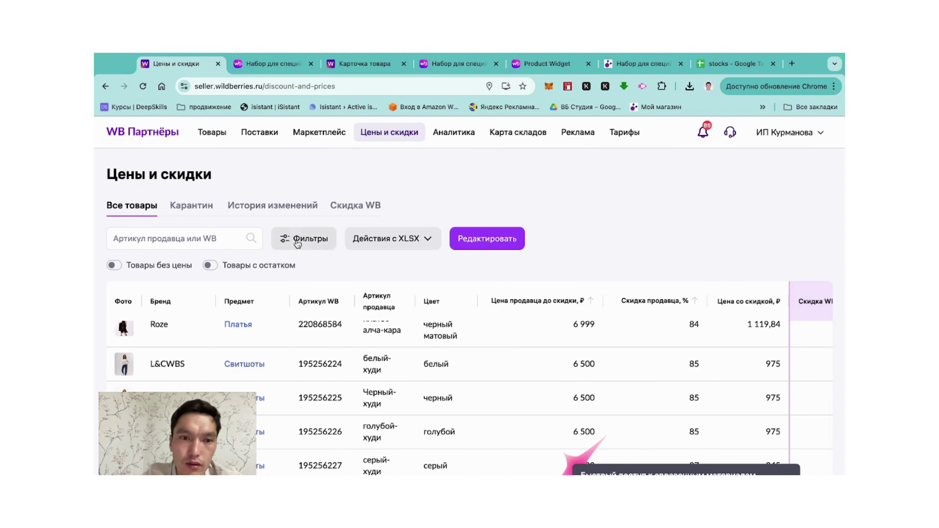
pyautogui.click(307, 239)
pyautogui.click(377, 307)
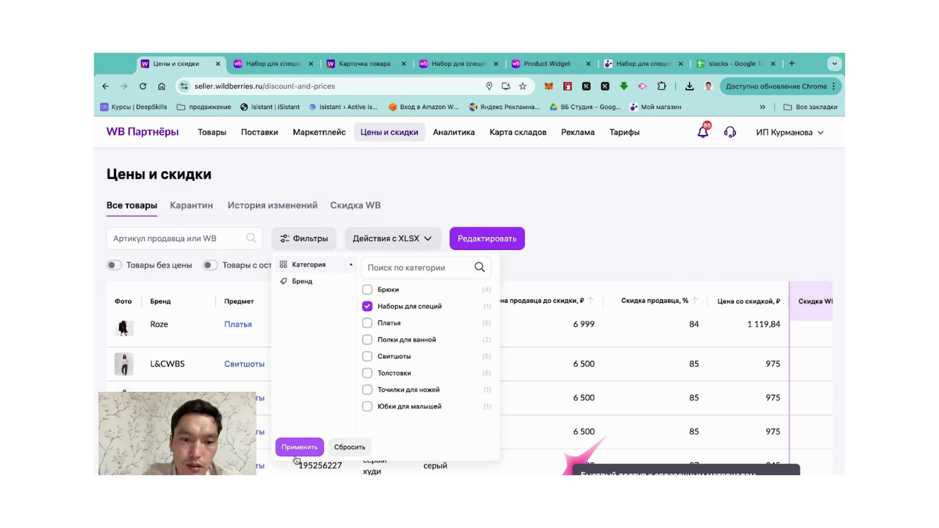
pyautogui.click(300, 447)
# - Reload the spice set's product page, recheck its buyer price and view the third product photo
pyautogui.click(274, 63)
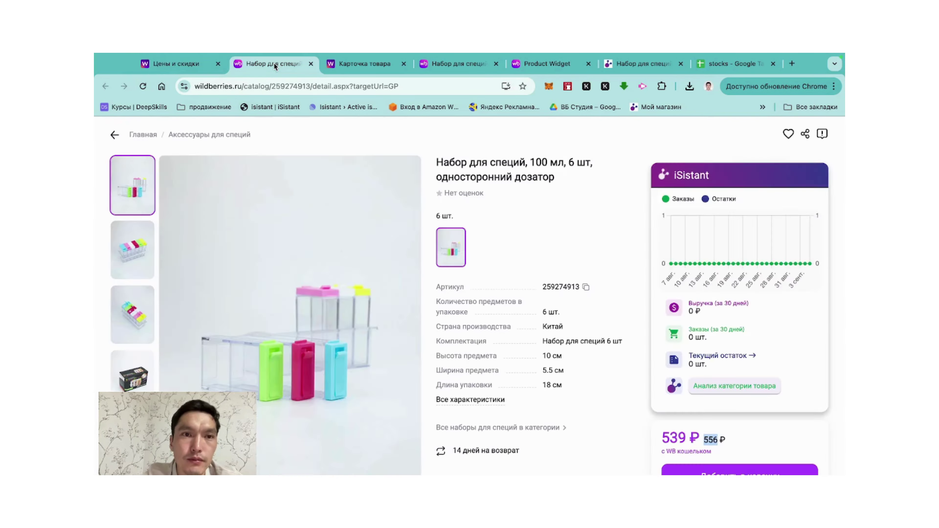
pyautogui.click(144, 86)
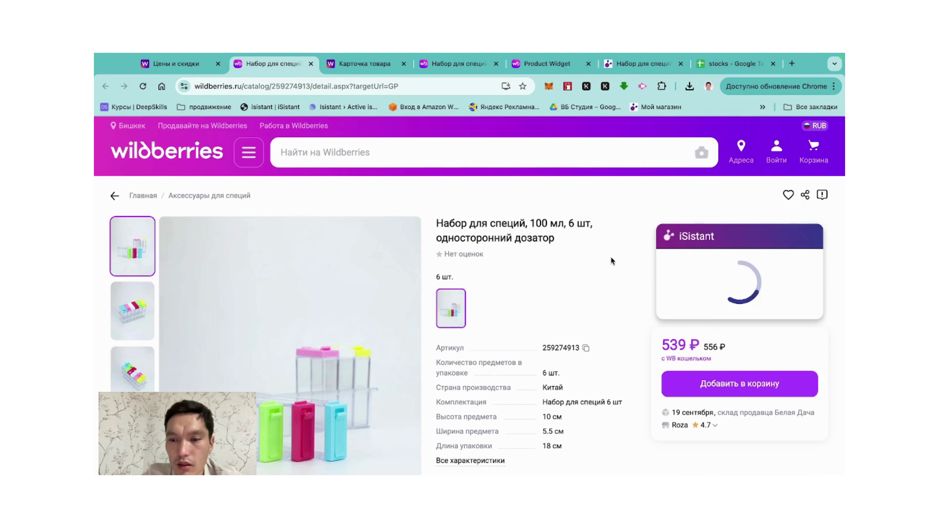
pyautogui.doubleClick(710, 346)
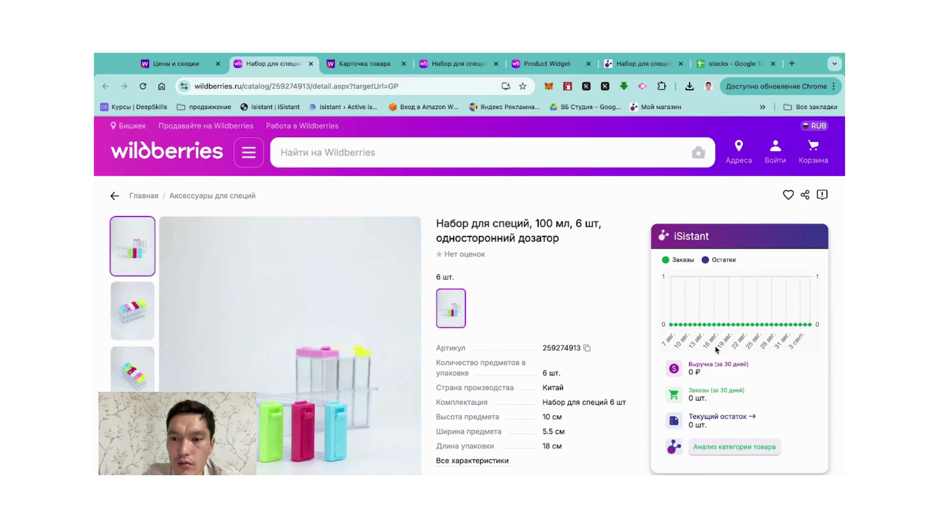
pyautogui.scroll(-3, 707, 427)
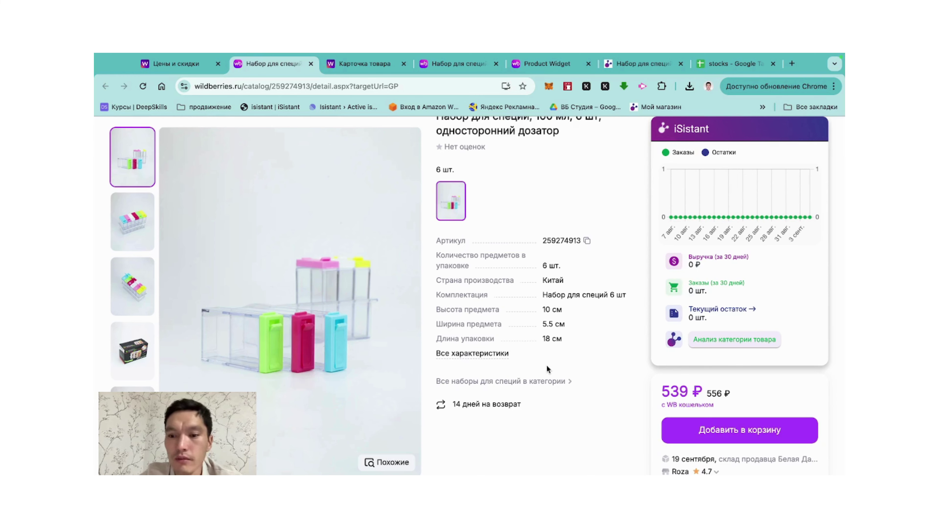
pyautogui.scroll(3, 547, 364)
pyautogui.scroll(-2, 546, 365)
pyautogui.click(134, 296)
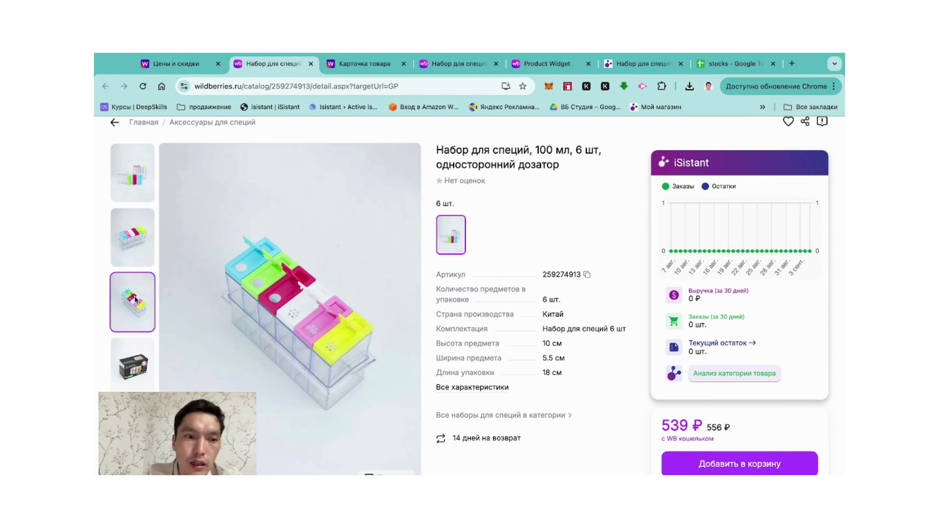
# - Look at the spice set's row in Цены и скидки once more and review its live product page
pyautogui.click(174, 65)
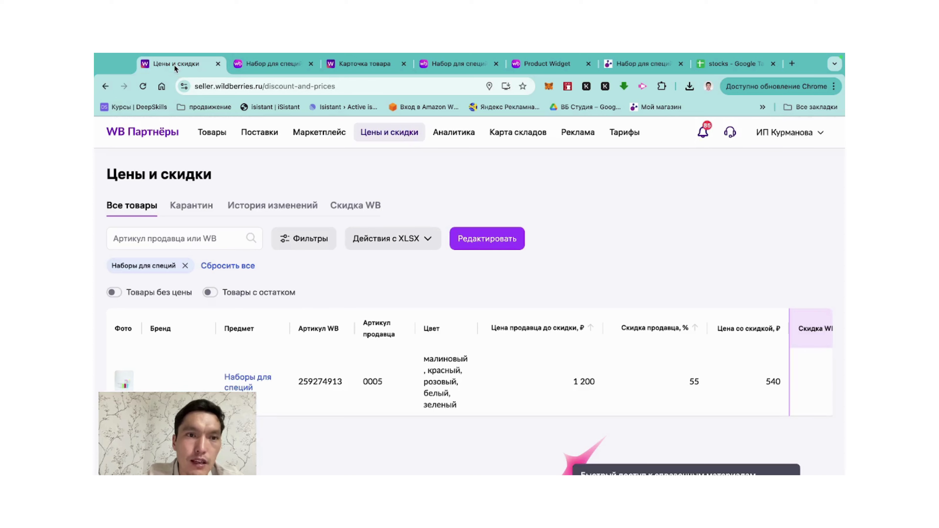
pyautogui.click(276, 62)
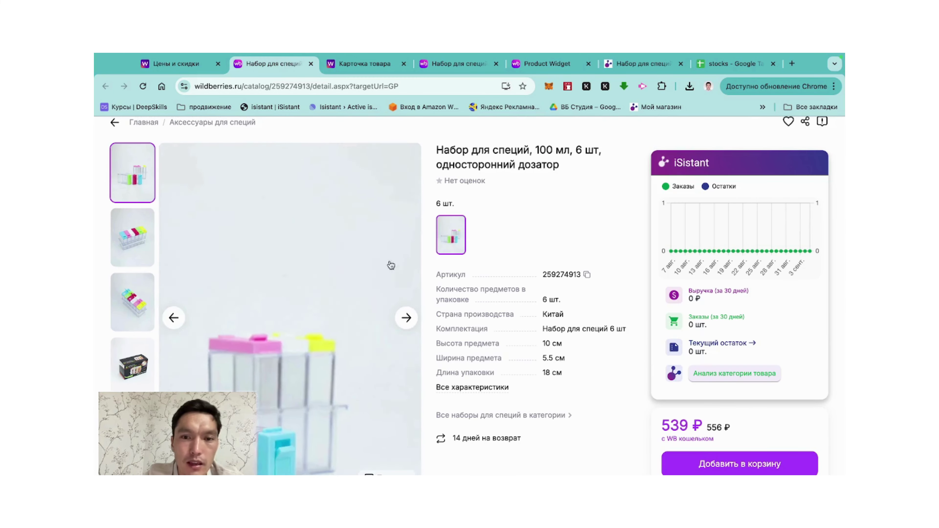
pyautogui.scroll(2, 496, 367)
pyautogui.scroll(-3, 496, 368)
pyautogui.scroll(3, 498, 372)
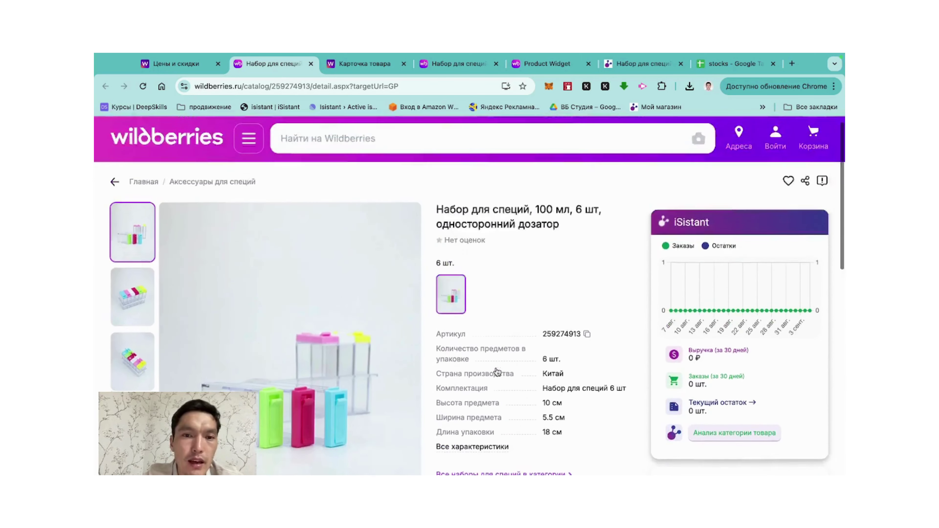
pyautogui.scroll(1, 497, 372)
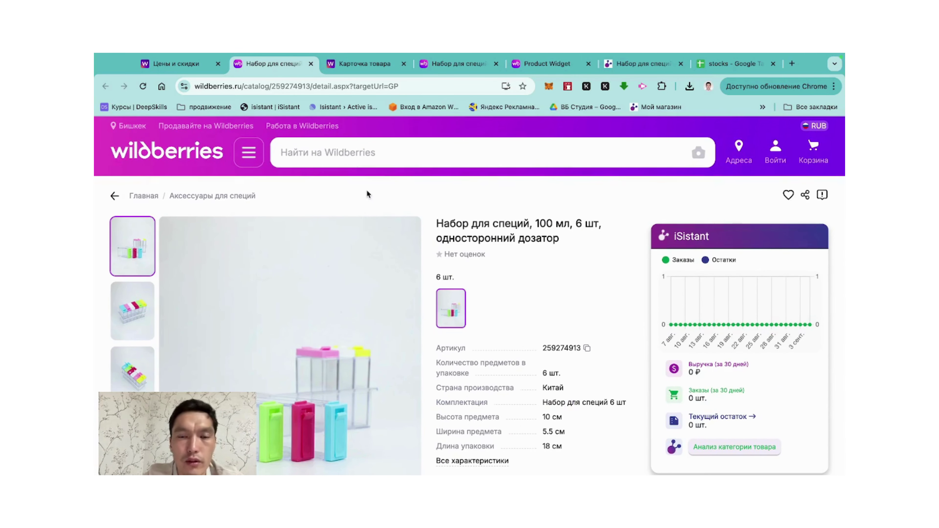